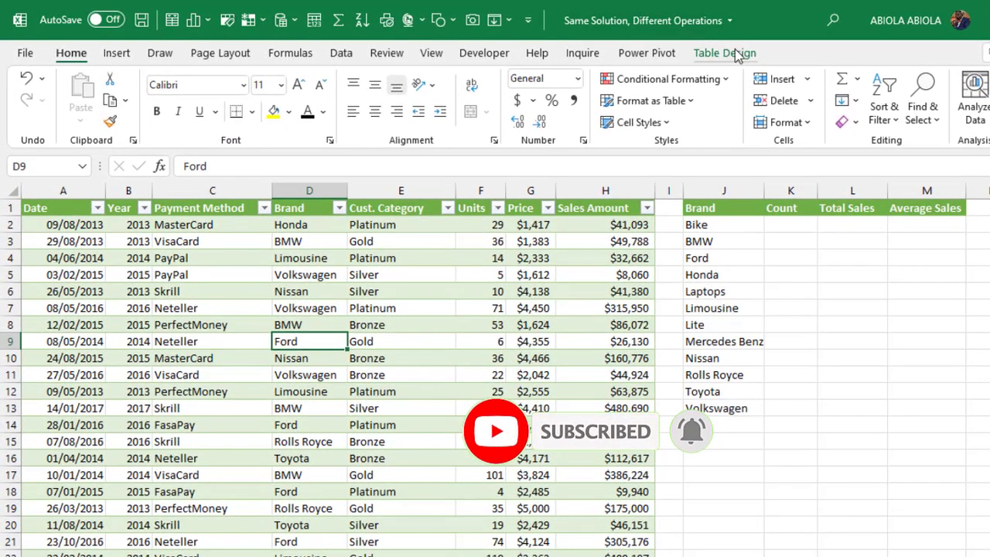
- Check the sales table's name and review the spilled brand list in column J
{"action": "left_click", "coordinate": [630, 45]}
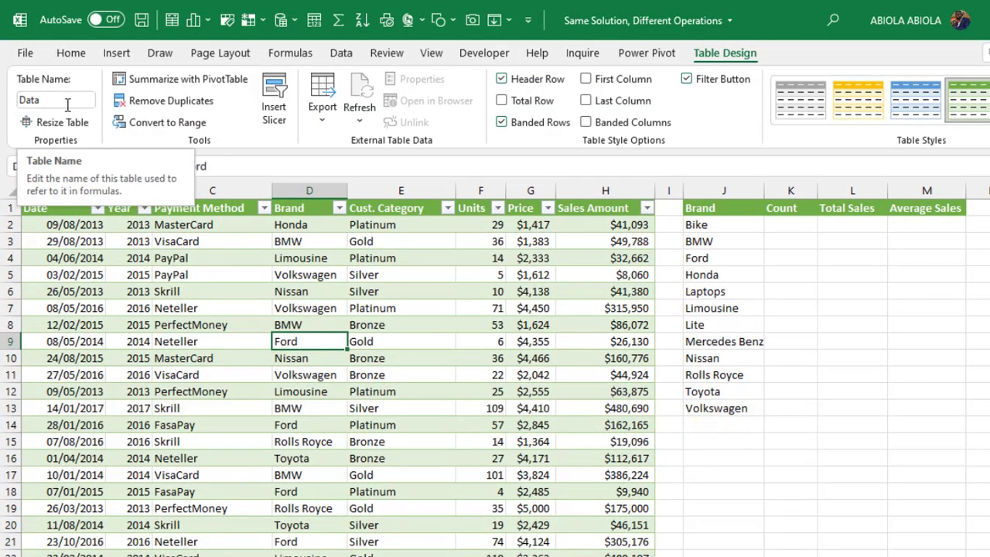
{"action": "left_click", "coordinate": [234, 336]}
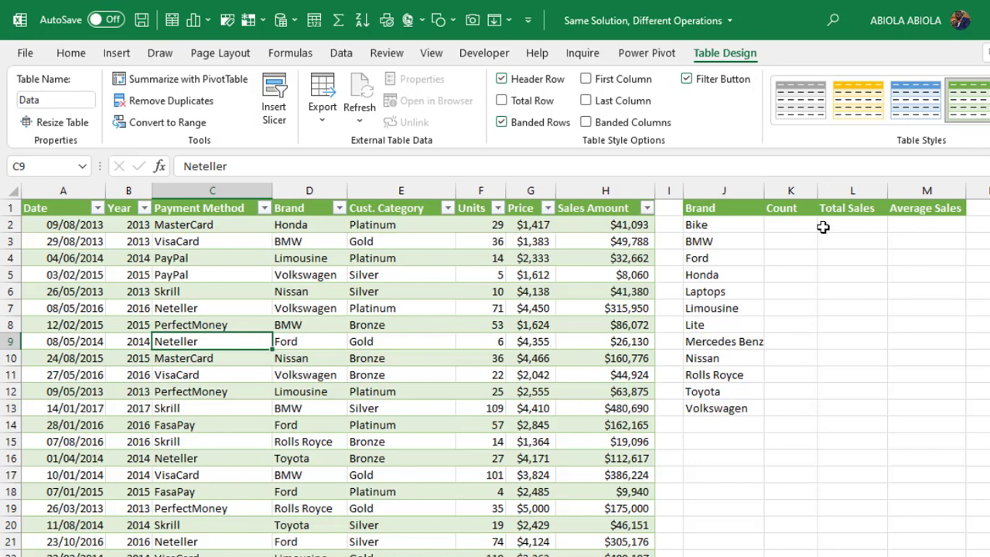
{"action": "left_click_drag", "start_coordinate": [726, 229], "coordinate": [746, 403]}
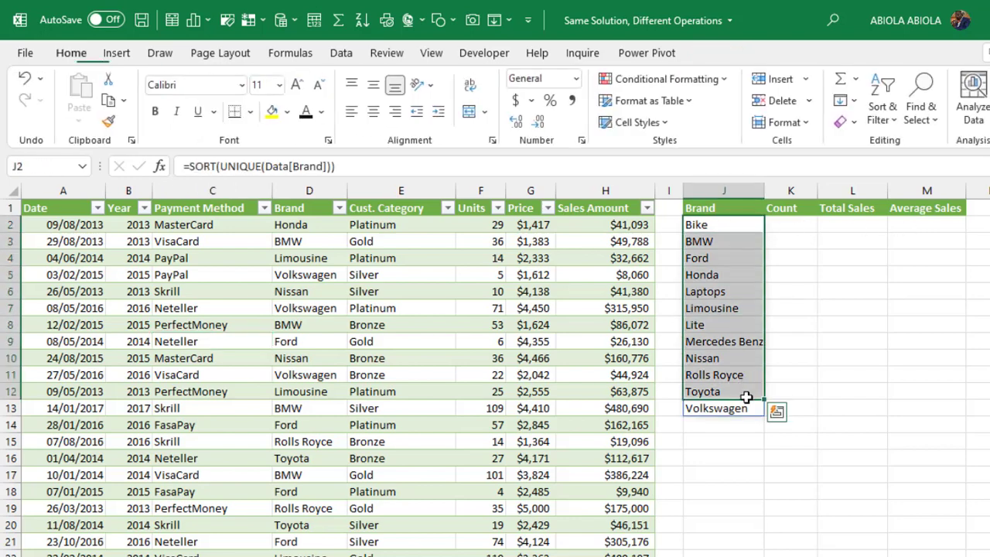
- Enter =COUNTIFS(Data[Brand],J2#) in K2 to count sales rows per brand
{"action": "left_click", "coordinate": [786, 229]}
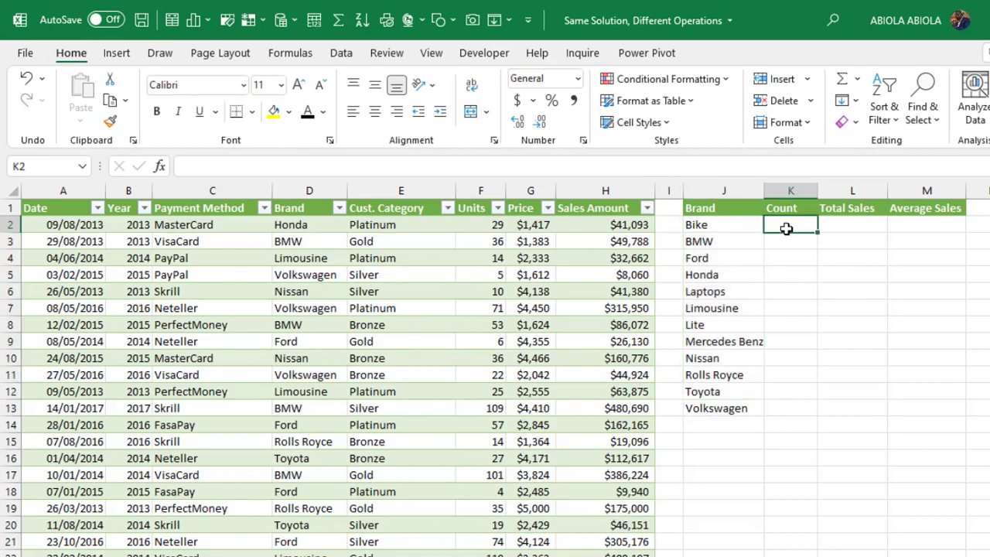
{"action": "type", "text": "="}
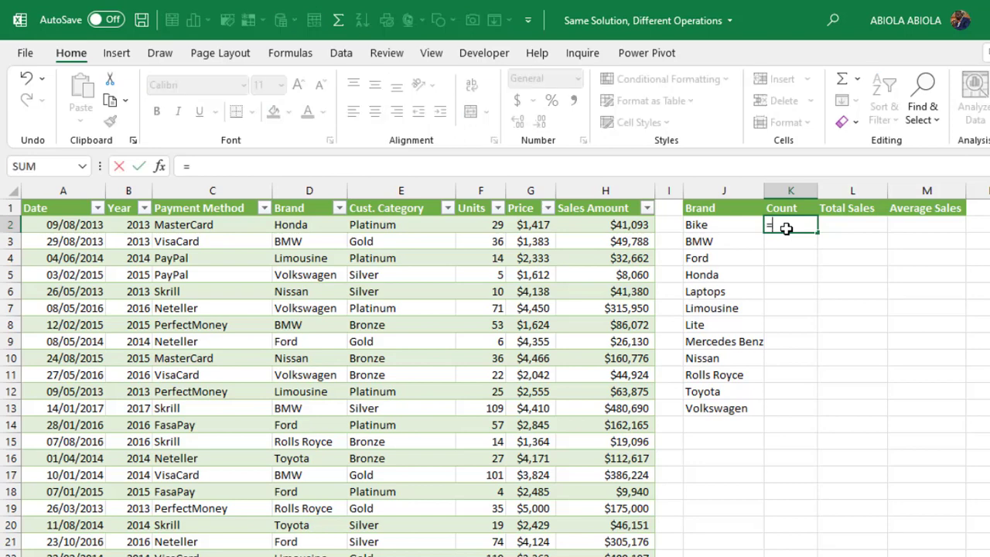
{"action": "type", "text": "countifs"}
{"action": "key", "text": "Tab"}
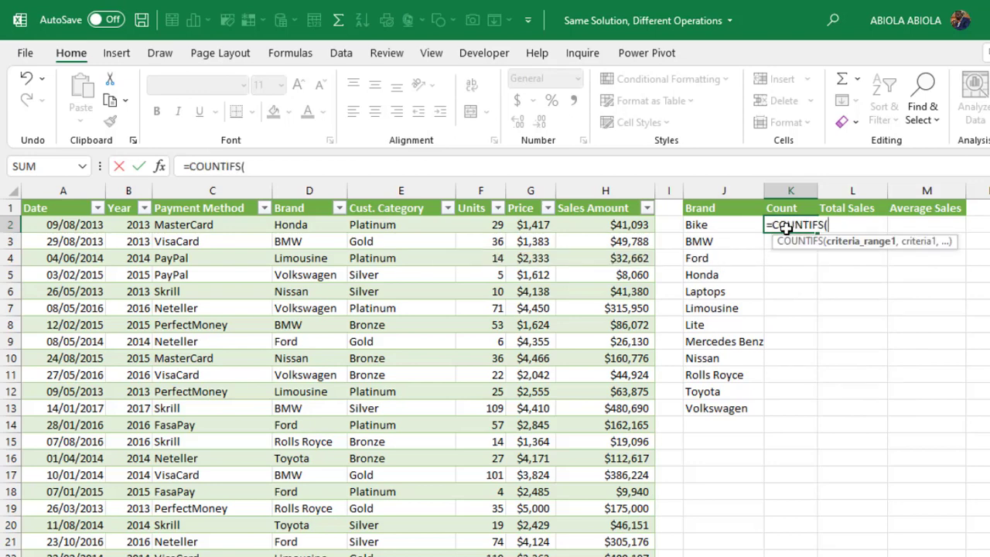
{"action": "left_click", "coordinate": [309, 202]}
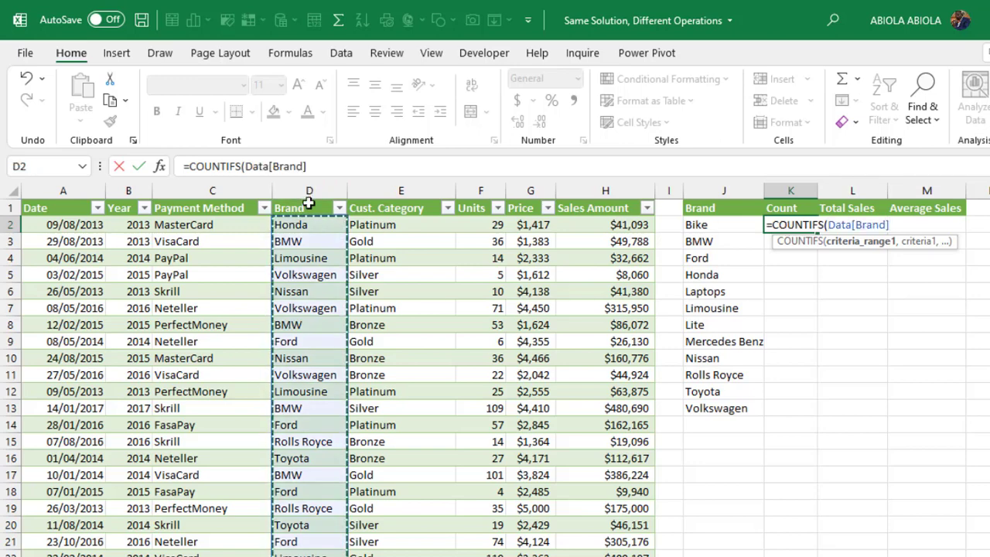
{"action": "type", "text": ","}
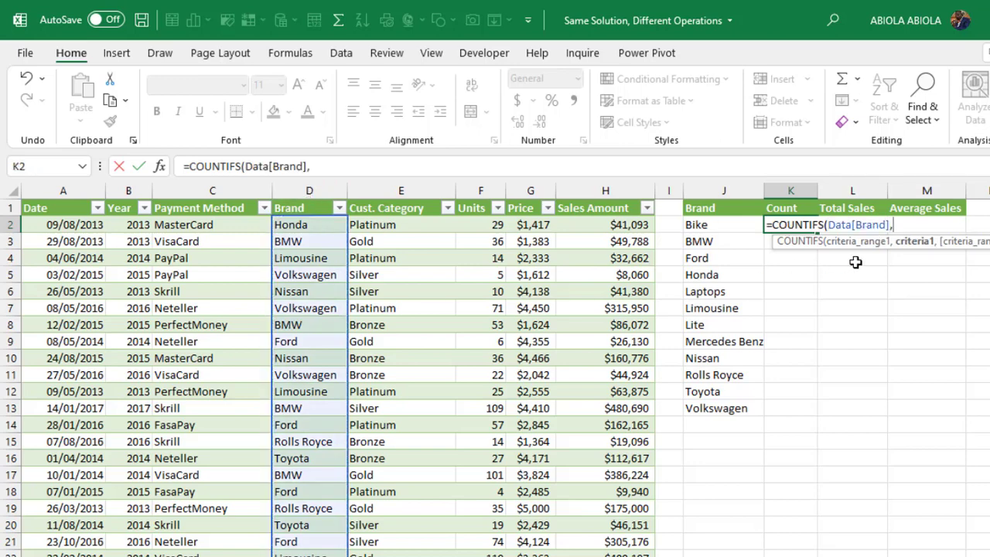
{"action": "left_click", "coordinate": [730, 224]}
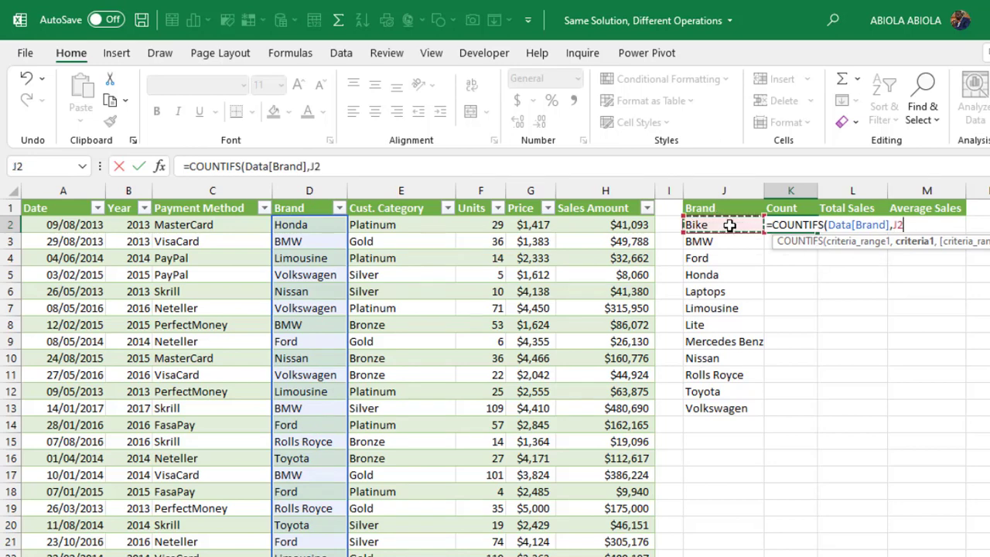
{"action": "left_click_drag", "start_coordinate": [729, 225], "coordinate": [729, 407]}
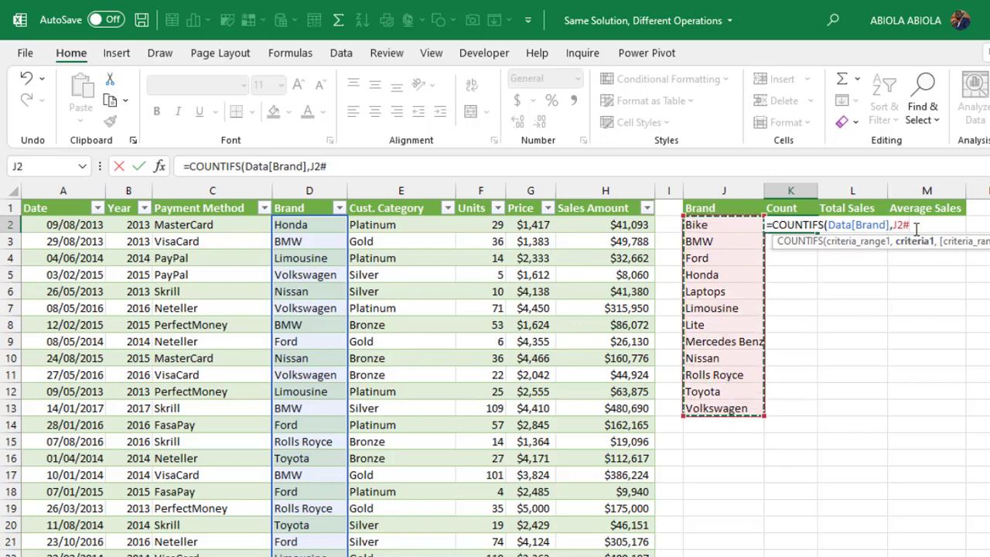
{"action": "type", "text": ")"}
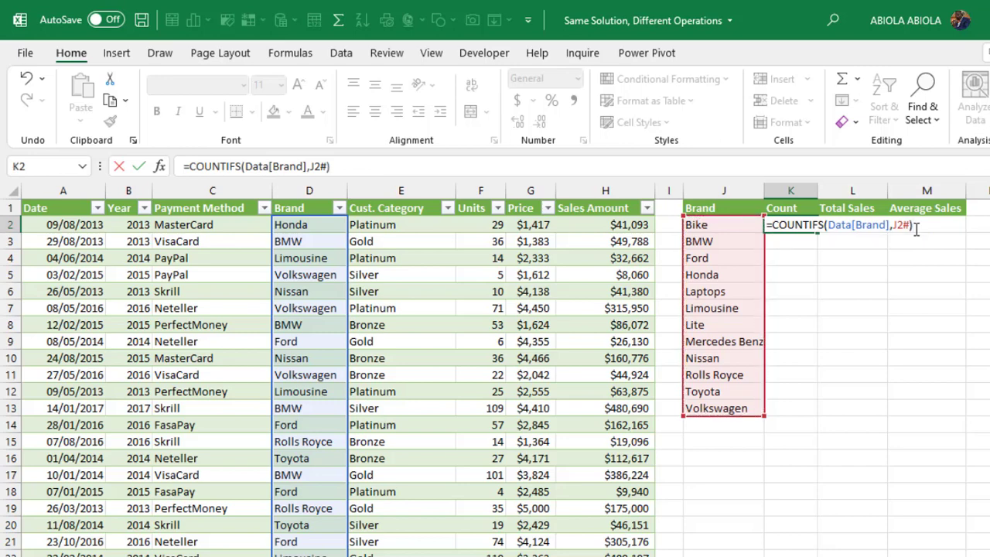
{"action": "key", "text": "ctrl+Return"}
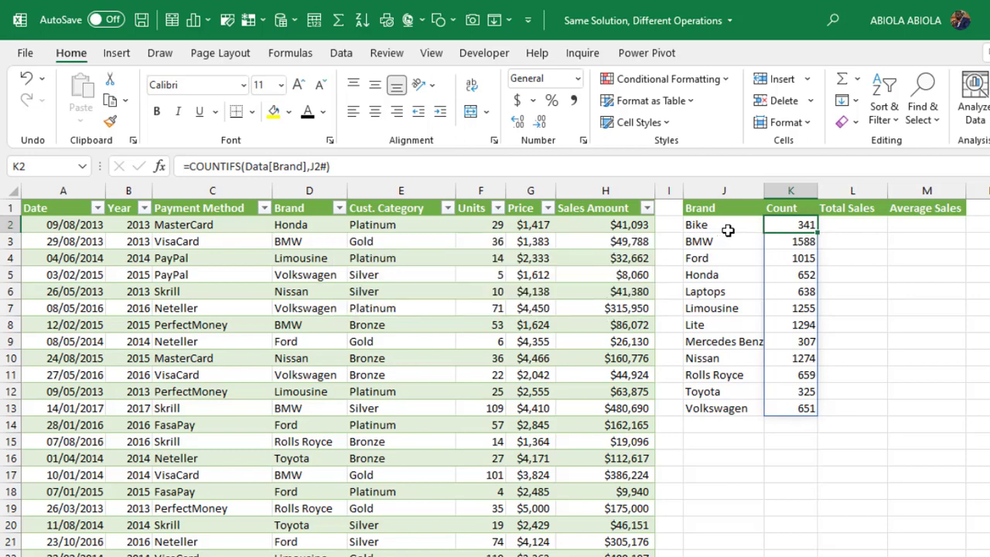
{"action": "left_click", "coordinate": [844, 222]}
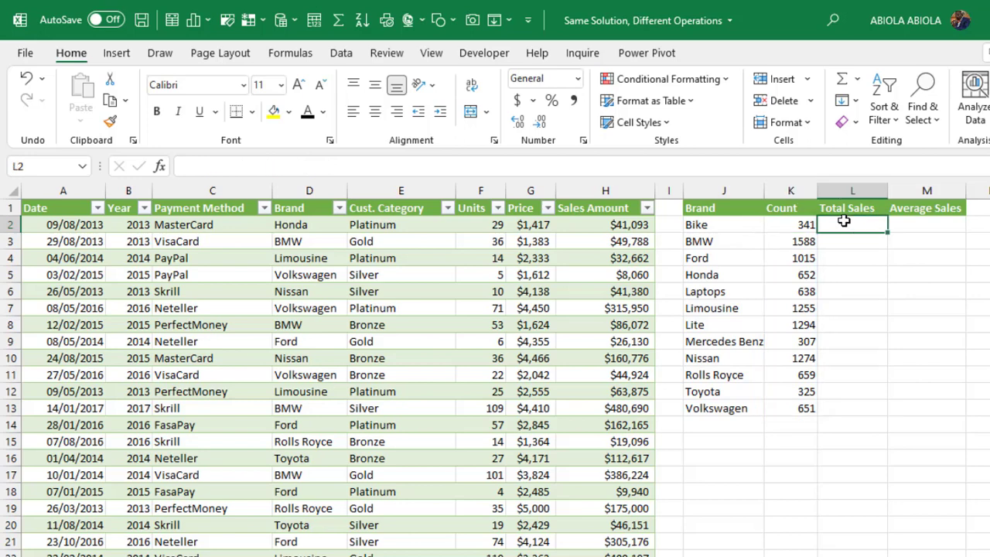
- Enter =SUMIFS(Data[Sales Amount],Data[Brand],J2#) in L2 to total each brand's sales
{"action": "type", "text": "=su,i"}
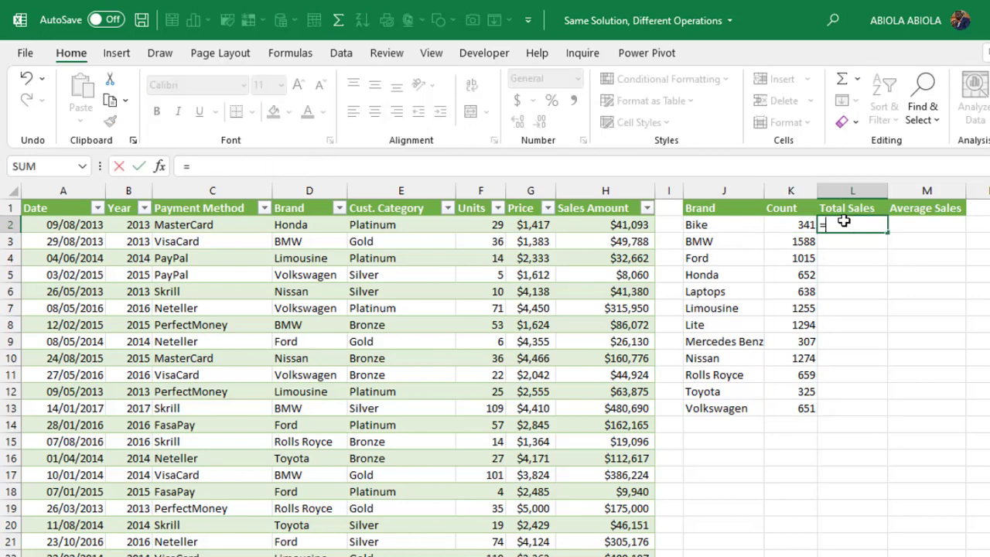
{"action": "key", "text": "BackSpace"}
{"action": "key", "text": "BackSpace"}
{"action": "type", "text": "mi"}
{"action": "key", "text": "Down"}
{"action": "key", "text": "Tab"}
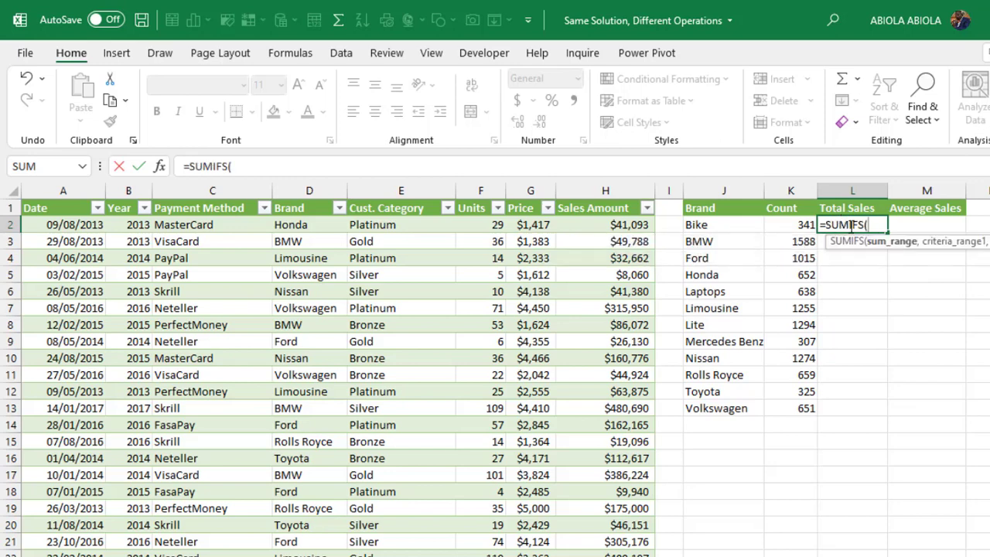
{"action": "left_click", "coordinate": [608, 201]}
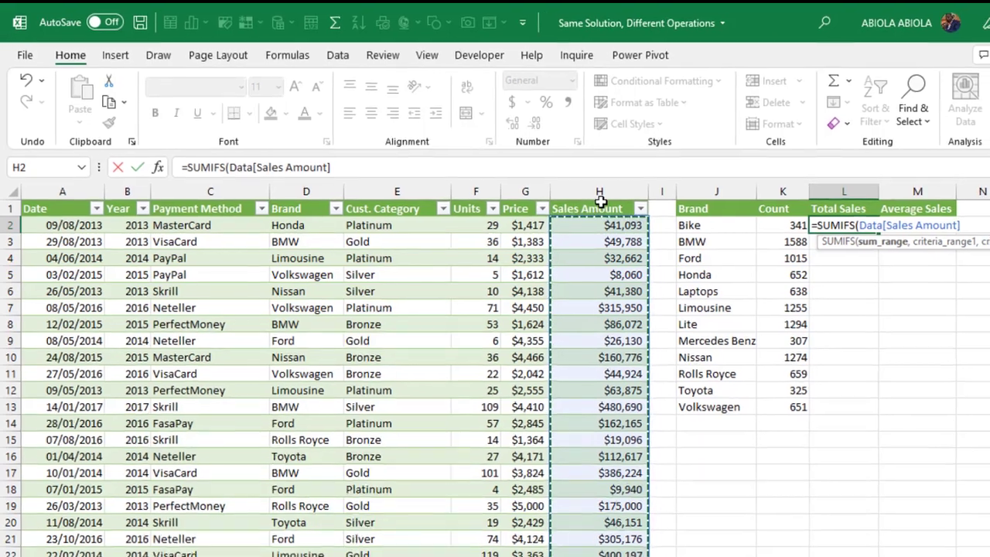
{"action": "type", "text": ","}
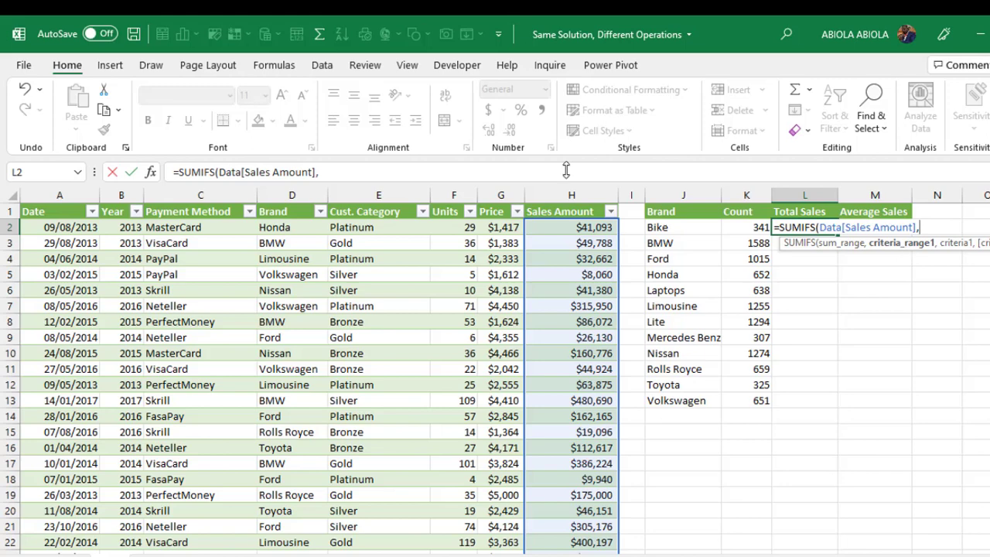
{"action": "left_click", "coordinate": [288, 206]}
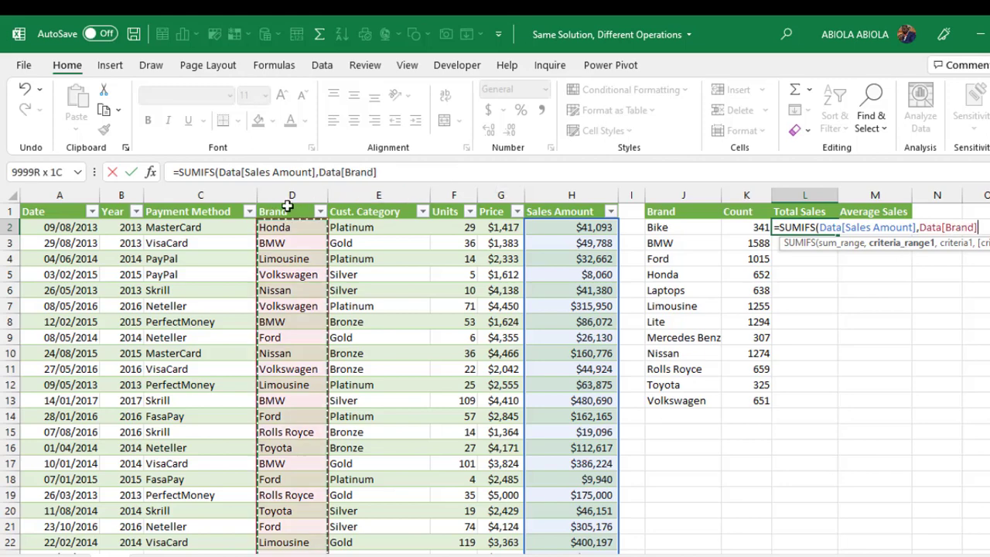
{"action": "type", "text": ","}
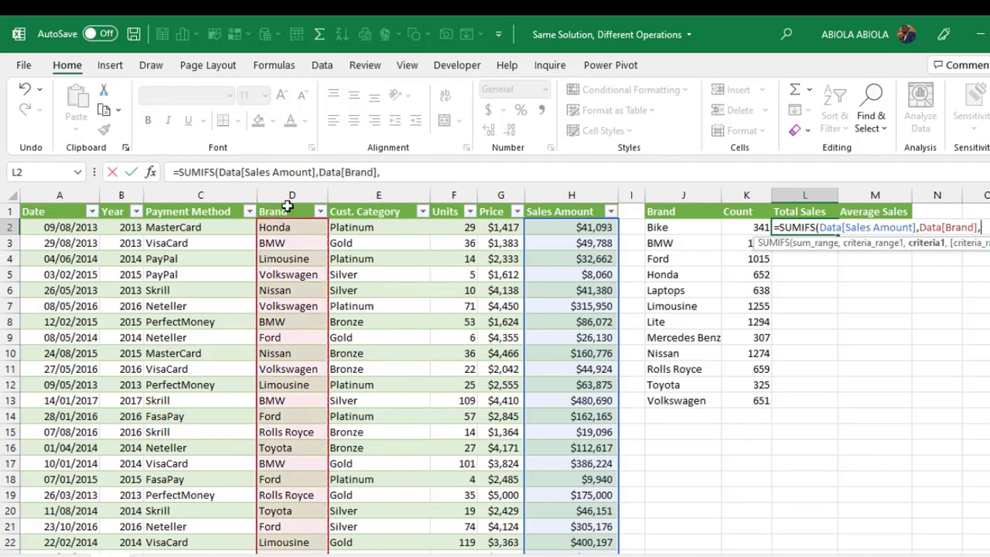
{"action": "left_click_drag", "start_coordinate": [654, 228], "coordinate": [677, 400]}
{"action": "type", "text": ")"}
{"action": "key", "text": "ctrl+Return"}
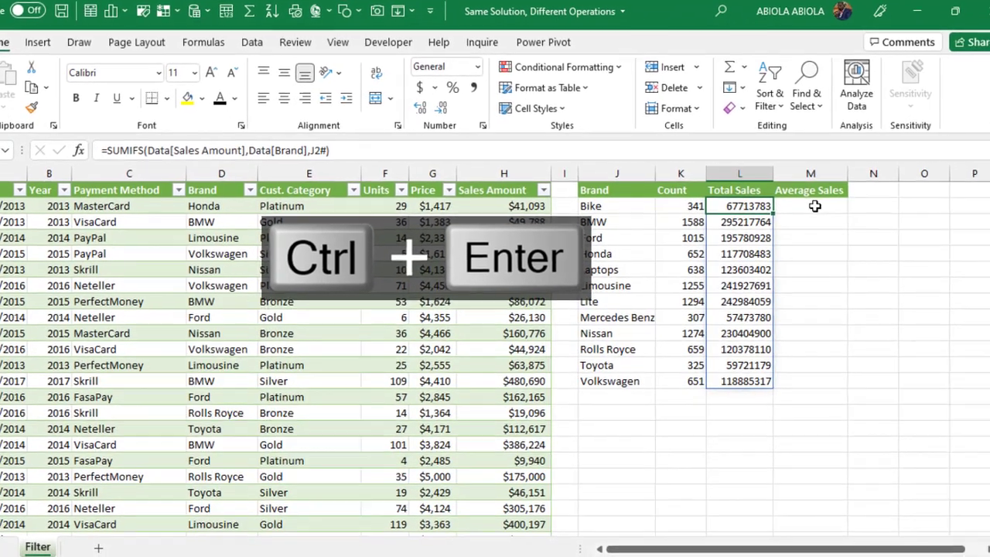
{"action": "left_click", "coordinate": [866, 229]}
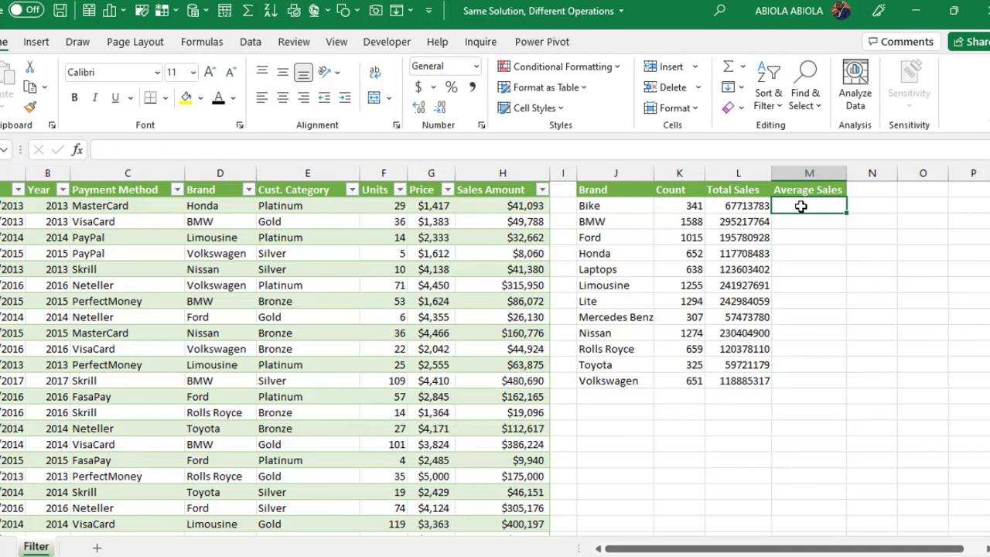
- Enter =AVERAGEIFS(Data[Sales Amount],Data[Brand],J2#) in M2 so averages spill for every brand
{"action": "type", "text": "="}
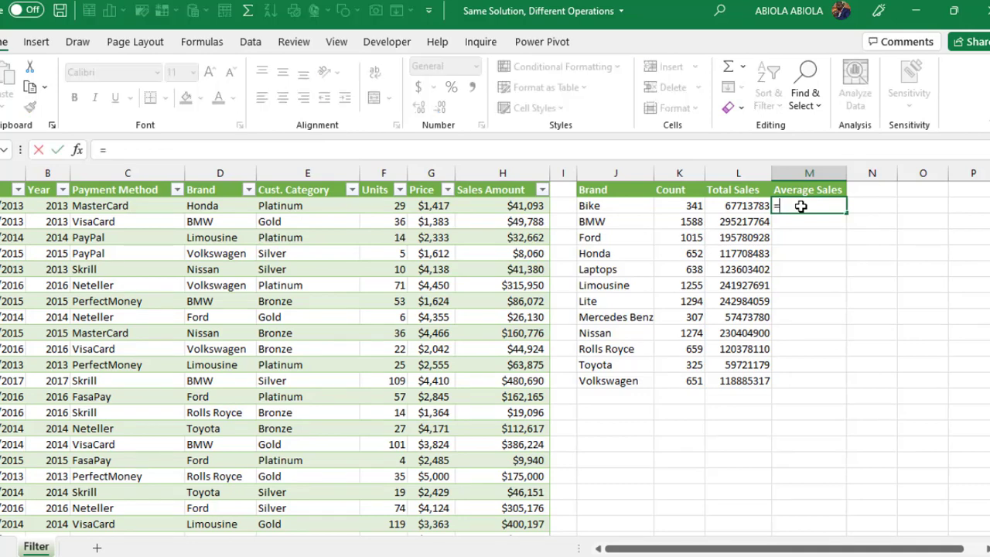
{"action": "type", "text": "avera"}
{"action": "key", "text": "Down"}
{"action": "key", "text": "Down"}
{"action": "key", "text": "Down"}
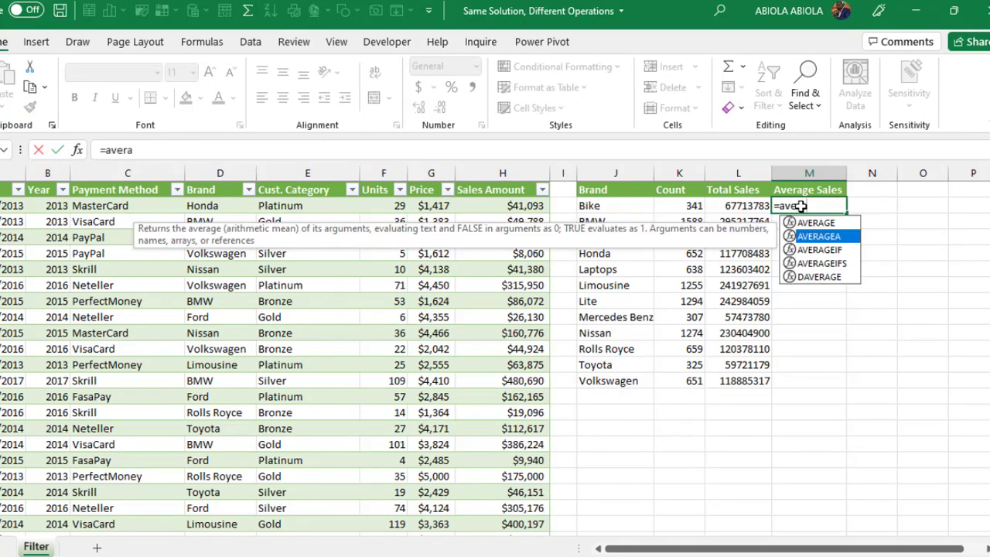
{"action": "key", "text": "Tab"}
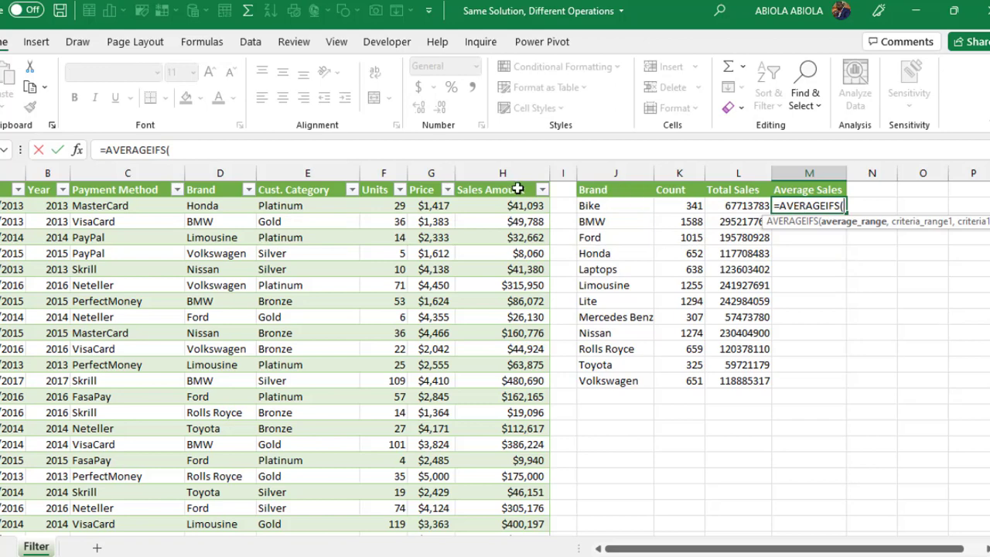
{"action": "left_click", "coordinate": [488, 183]}
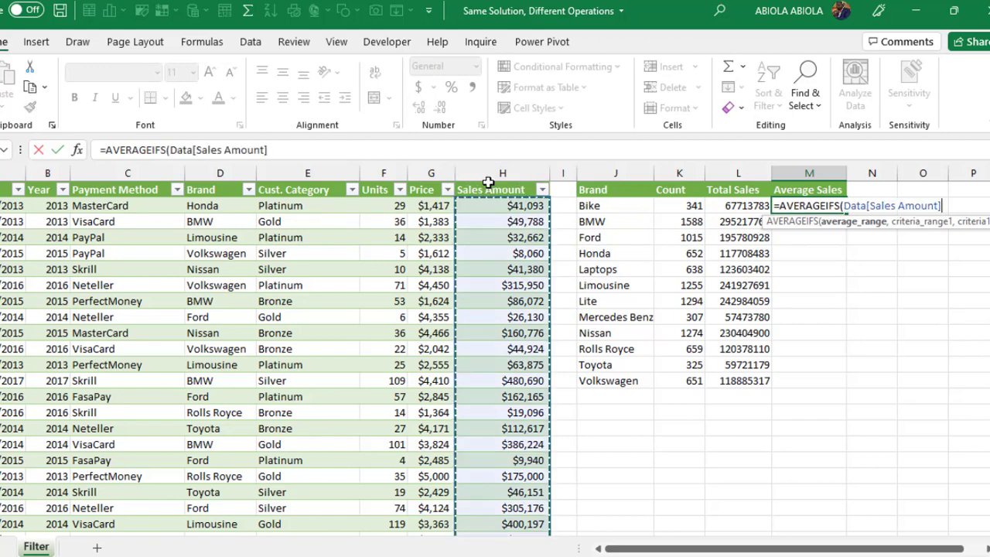
{"action": "type", "text": ","}
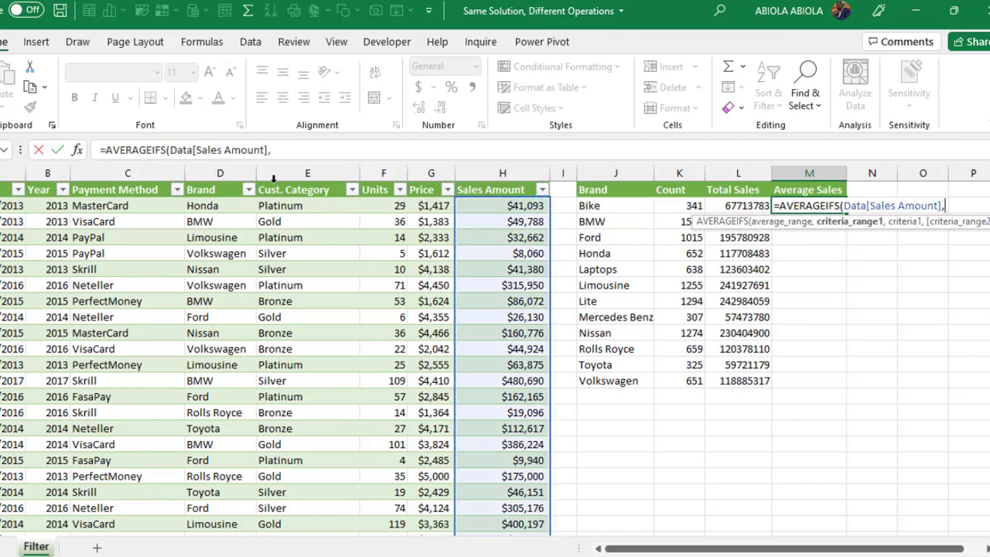
{"action": "left_click", "coordinate": [217, 180]}
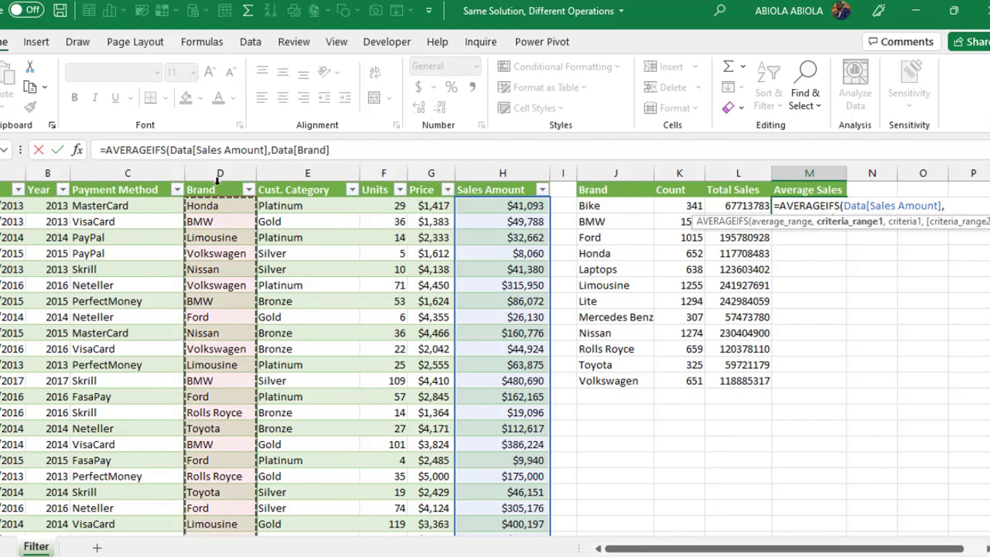
{"action": "type", "text": ","}
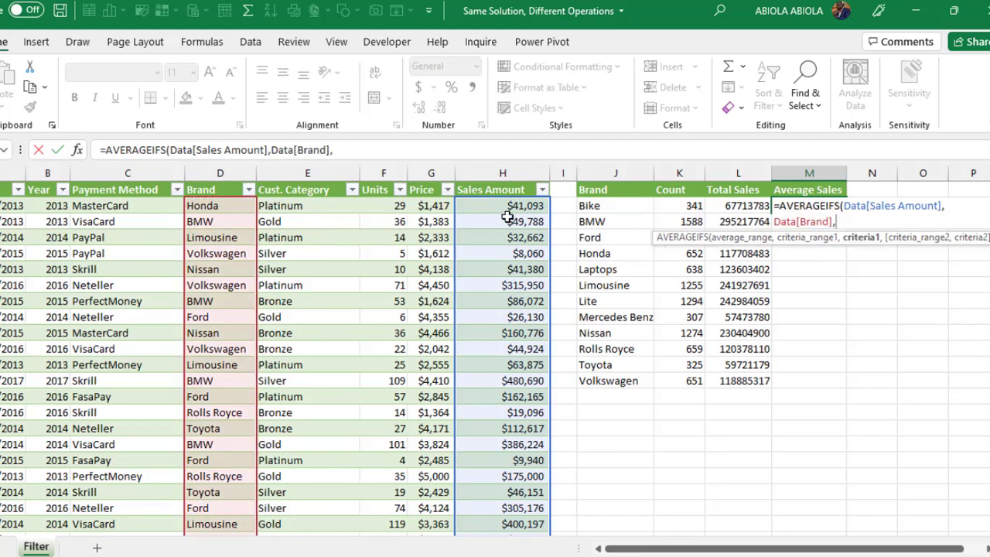
{"action": "left_click_drag", "start_coordinate": [601, 208], "coordinate": [606, 383]}
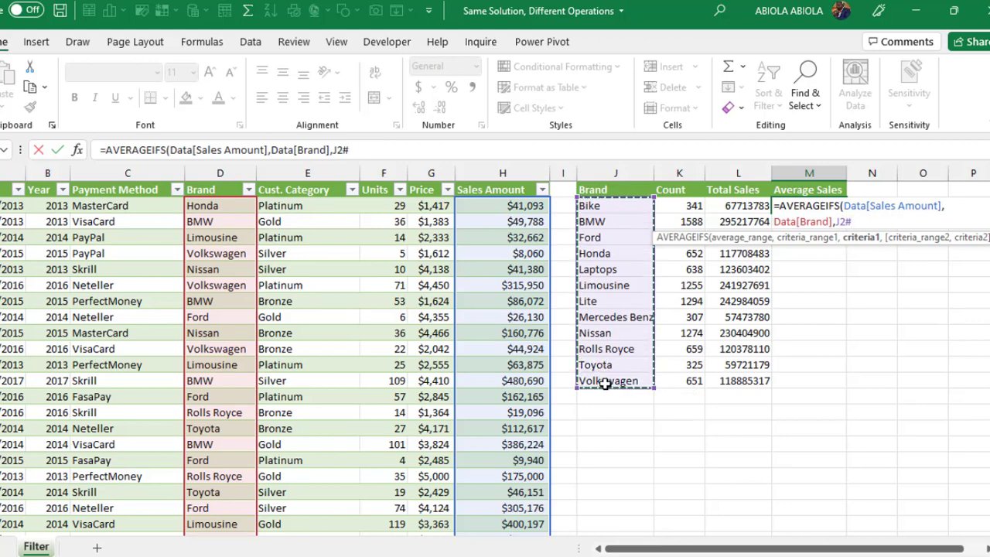
{"action": "type", "text": ")"}
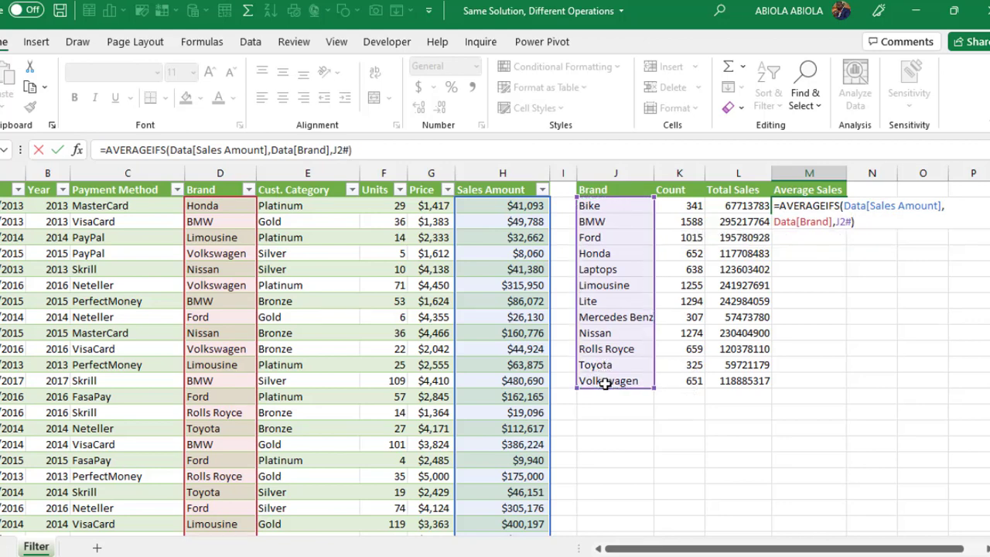
{"action": "key", "text": "ctrl+Return"}
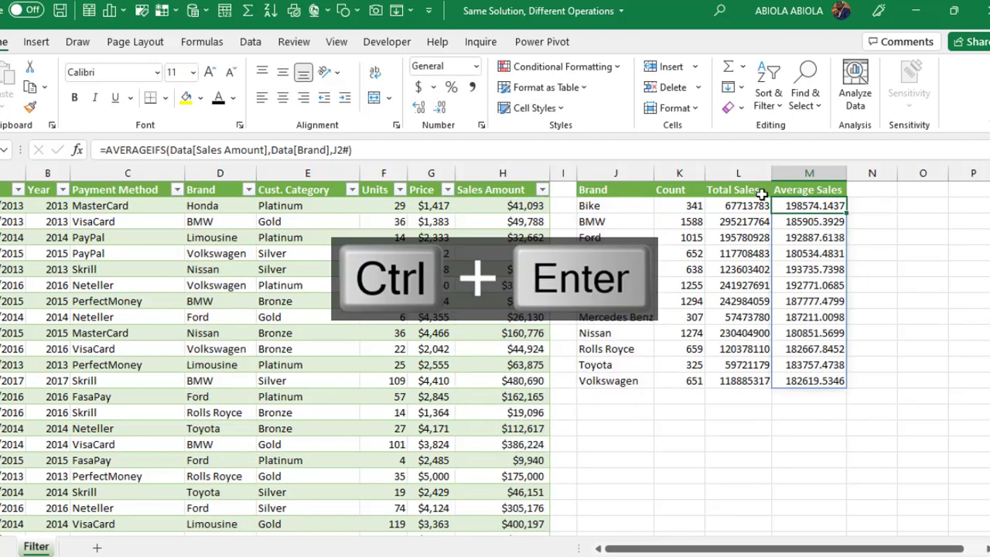
{"action": "left_click_drag", "start_coordinate": [727, 203], "coordinate": [823, 383]}
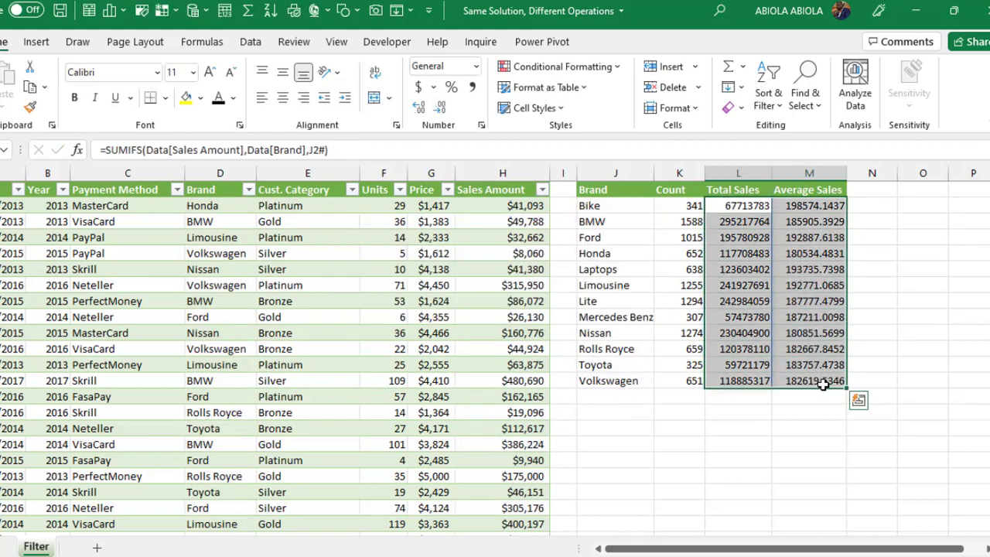
- Format L2:M13 as currency with no decimals and widen column L
{"action": "key", "text": "ctrl+shift+4"}
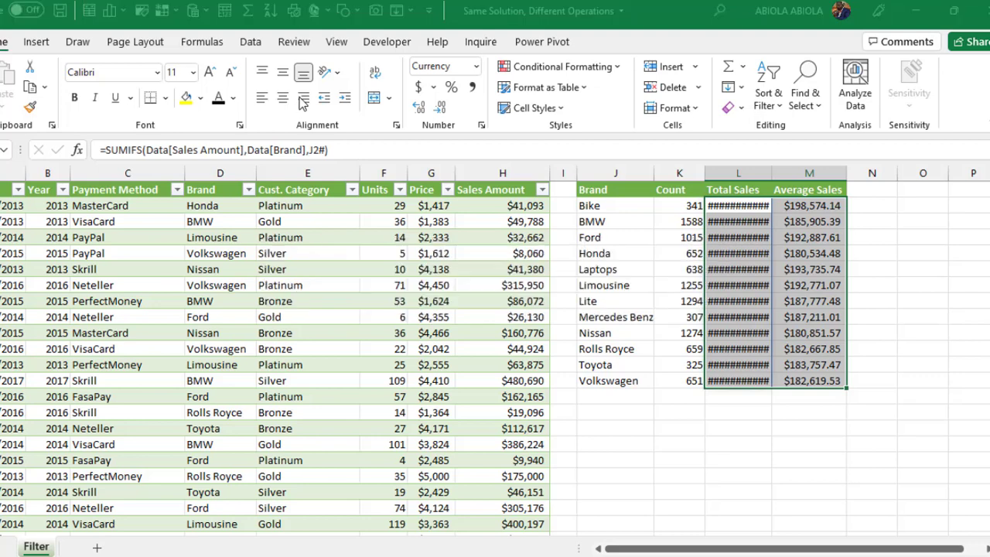
{"action": "left_click", "coordinate": [441, 109]}
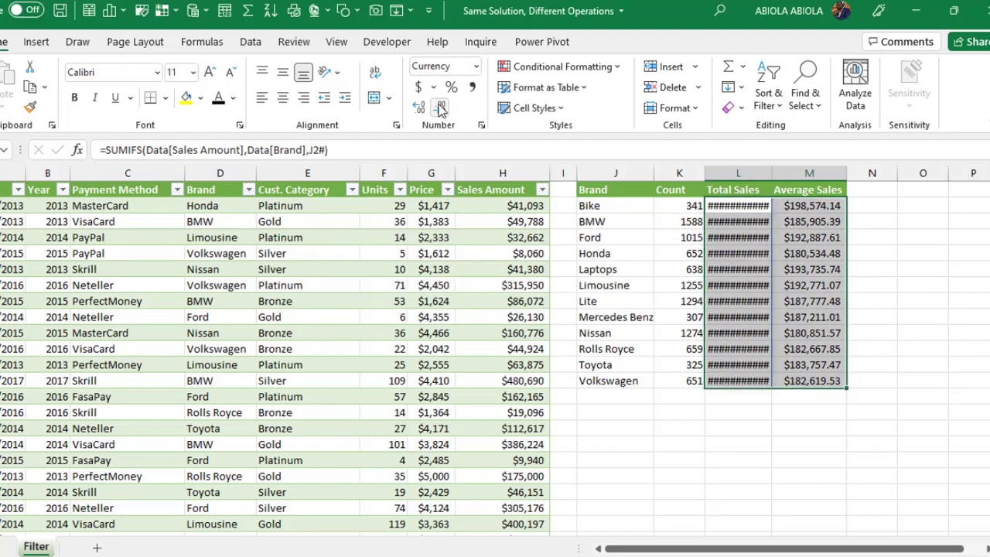
{"action": "left_click", "coordinate": [441, 109]}
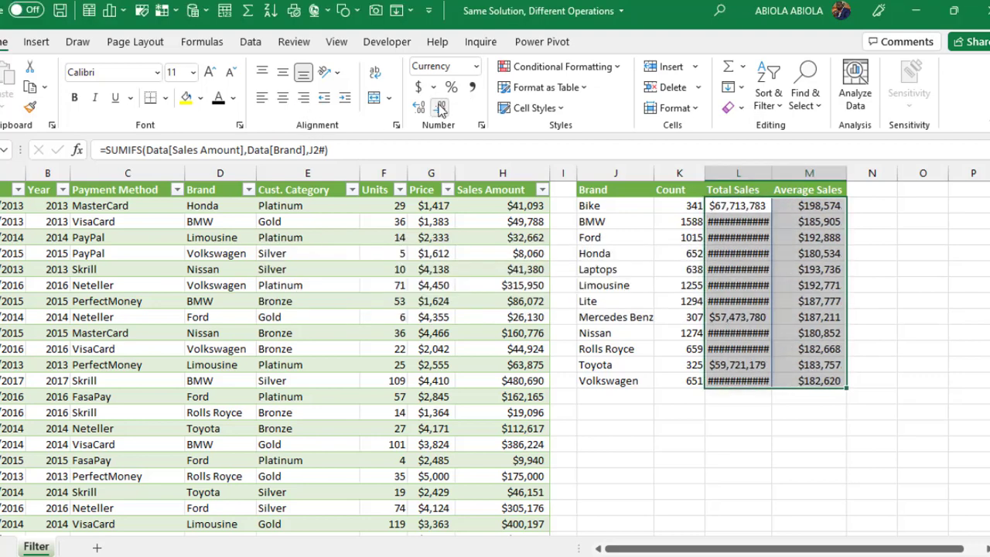
{"action": "left_click_drag", "start_coordinate": [773, 174], "coordinate": [777, 173]}
{"action": "left_click", "coordinate": [737, 239]}
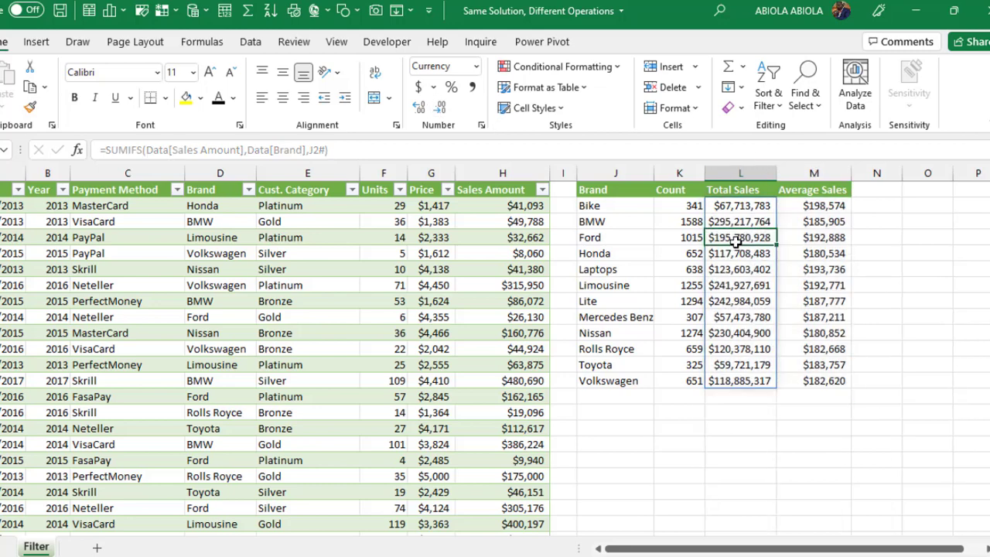
- Review the formulas in K2, L2, M2 and the brand list
{"action": "left_click", "coordinate": [675, 204]}
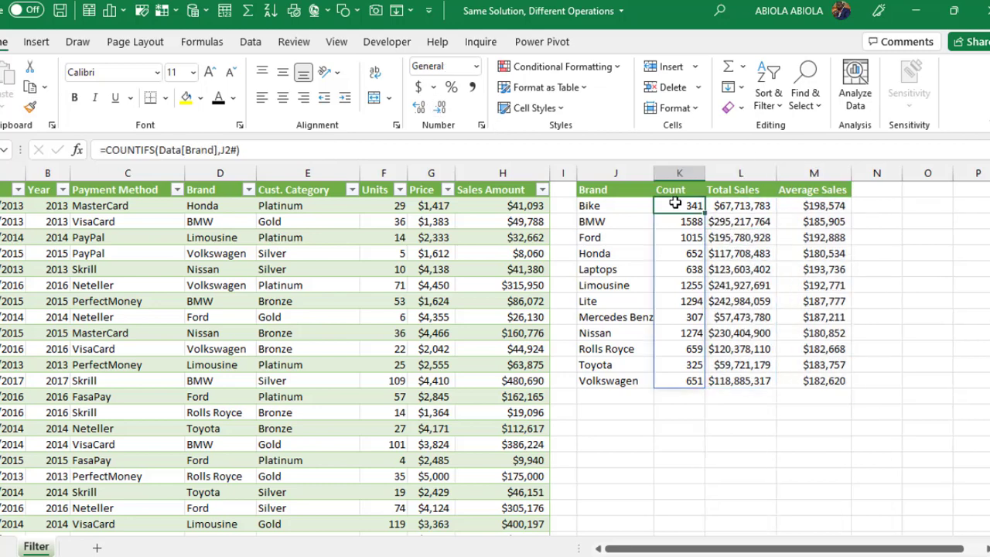
{"action": "left_click", "coordinate": [742, 204]}
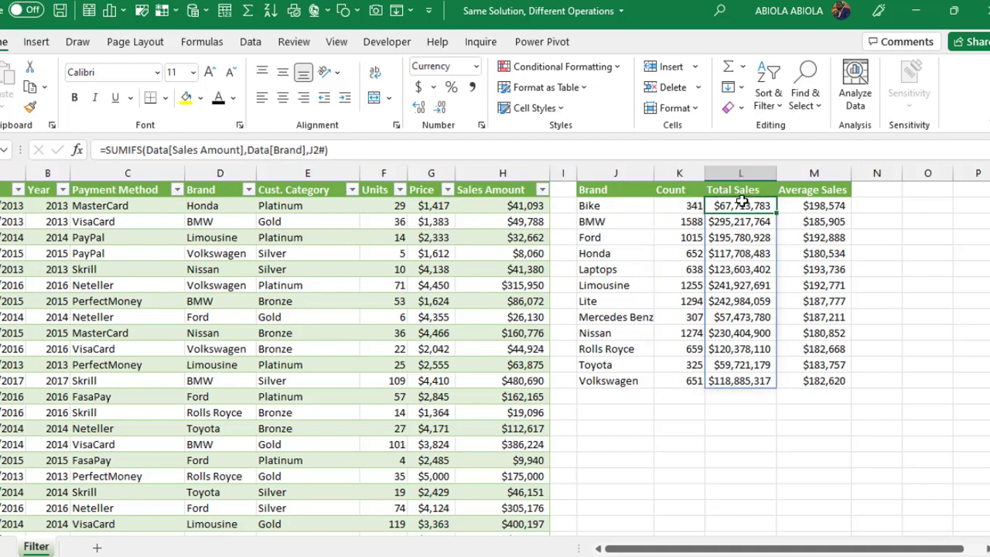
{"action": "left_click", "coordinate": [822, 206]}
{"action": "left_click_drag", "start_coordinate": [622, 205], "coordinate": [647, 358]}
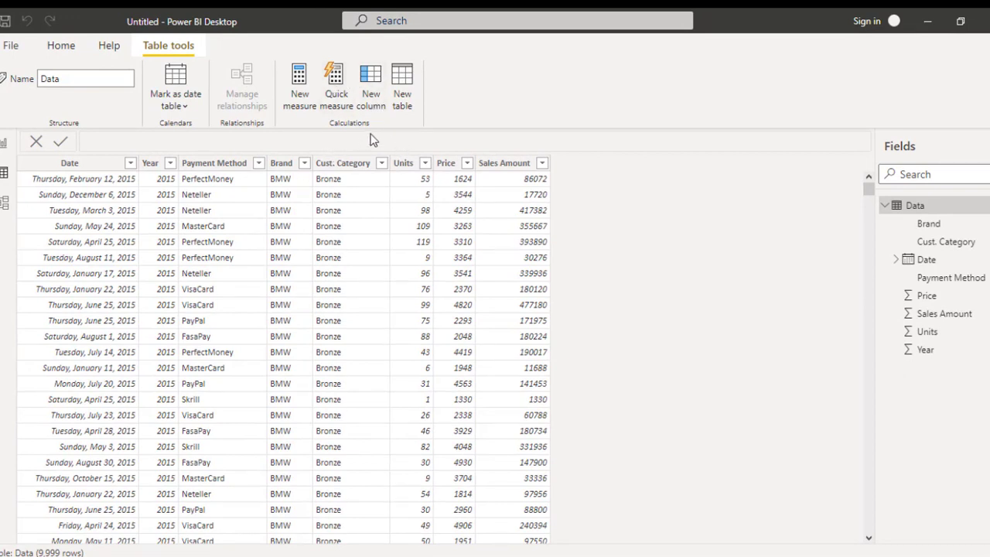
- Create a new calculated table from Table tools
{"action": "left_click", "coordinate": [403, 103]}
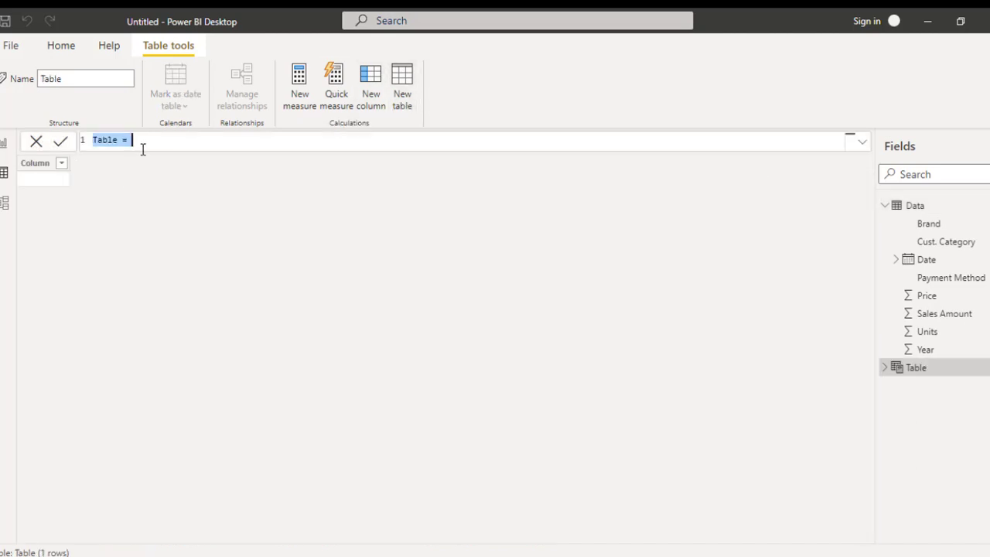
- Name the table Sales Report and start a SUMMARIZE over the Data table
{"action": "type", "text": "Sales Report"}
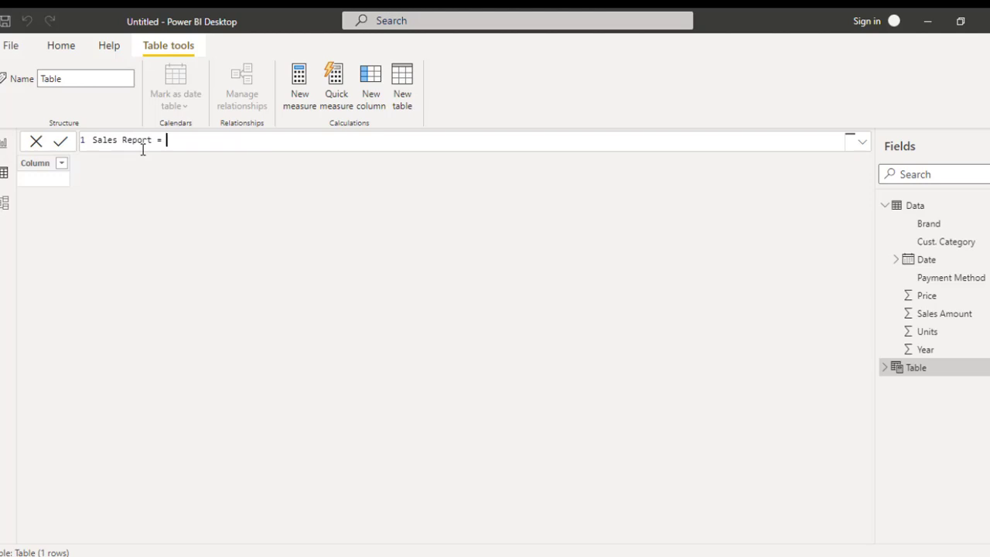
{"action": "type", "text": " = sum"}
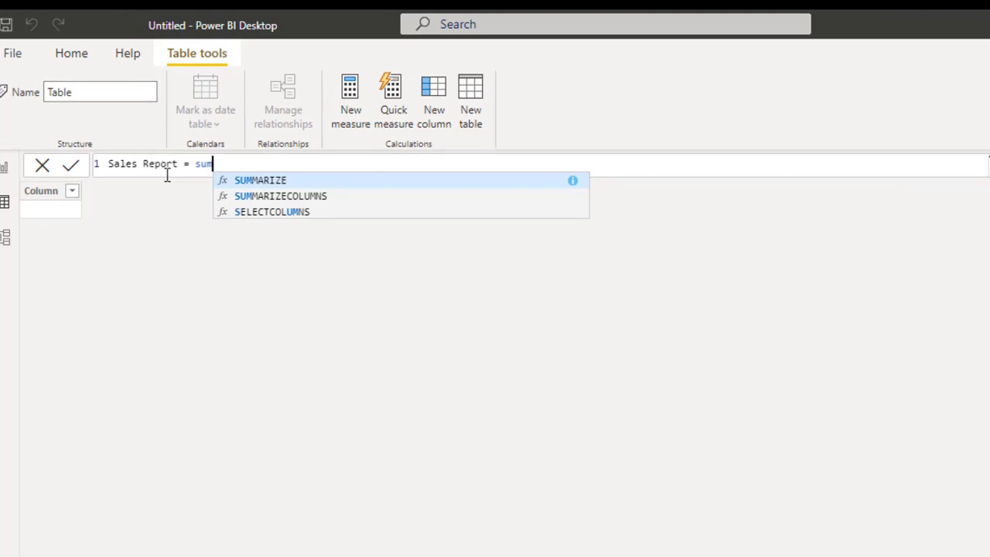
{"action": "key", "text": "Tab"}
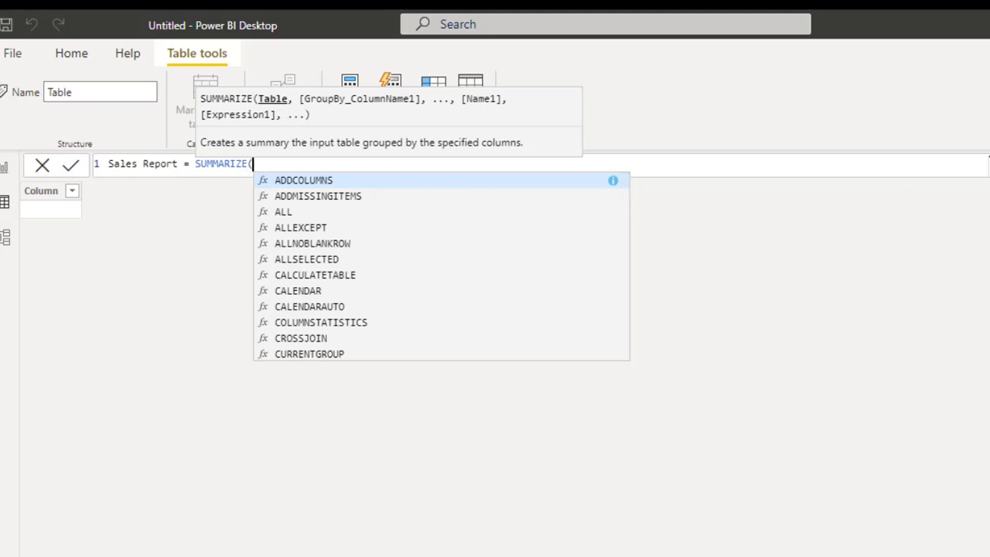
{"action": "type", "text": "dat"}
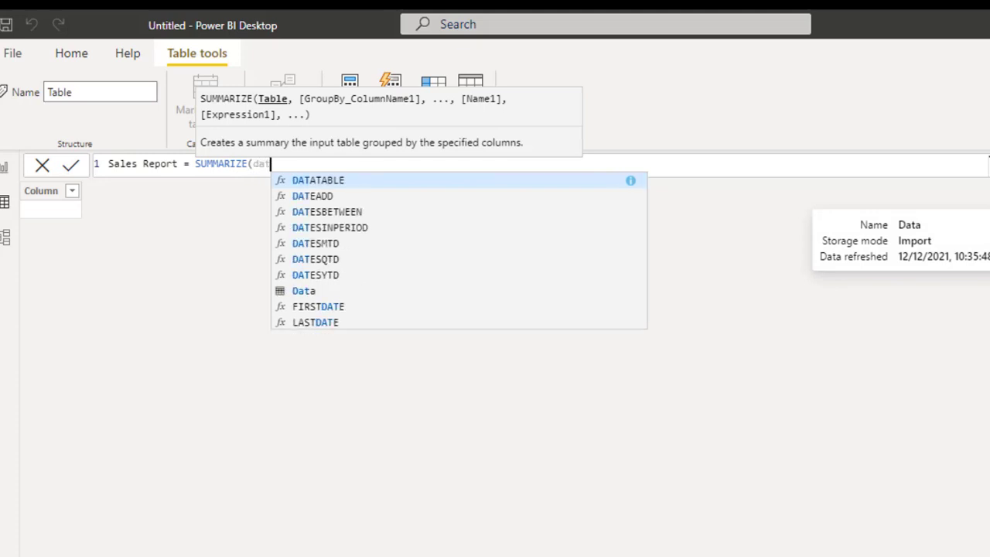
{"action": "type", "text": "a"}
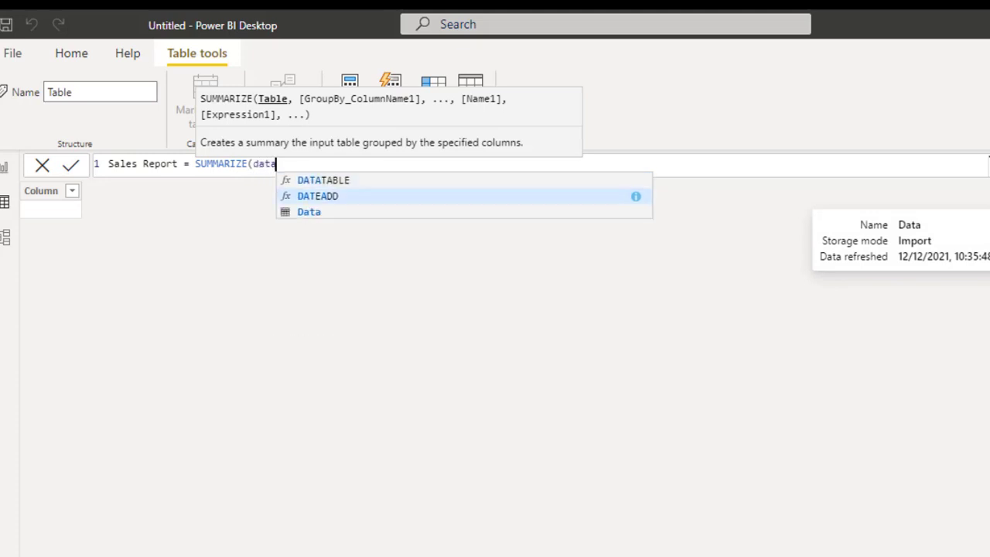
{"action": "key", "text": "Down"}
{"action": "key", "text": "Down"}
{"action": "key", "text": "Tab"}
{"action": "type", "text": ","}
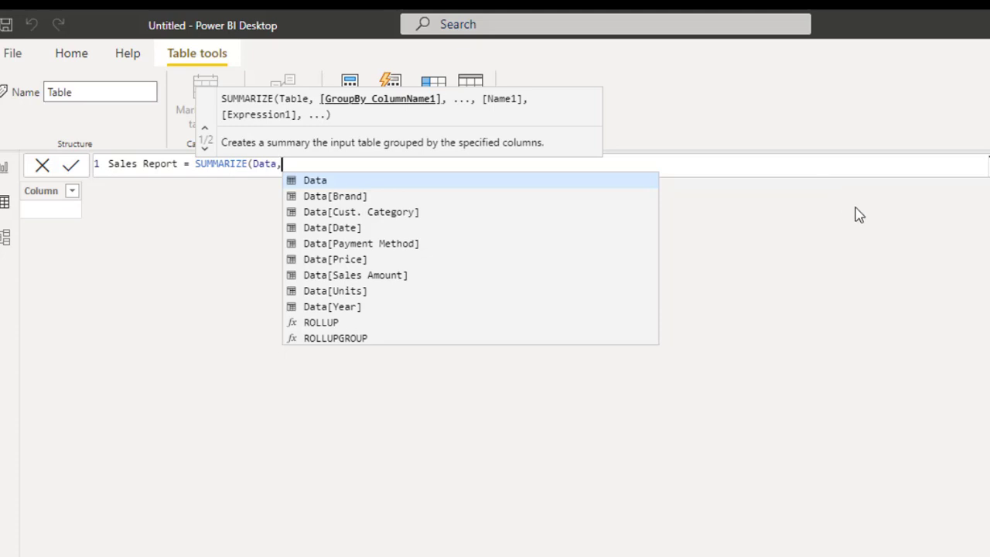
- Group by Data[Brand] and add a "Count" column as COUNT(Data[Units])
{"action": "type", "text": "bran"}
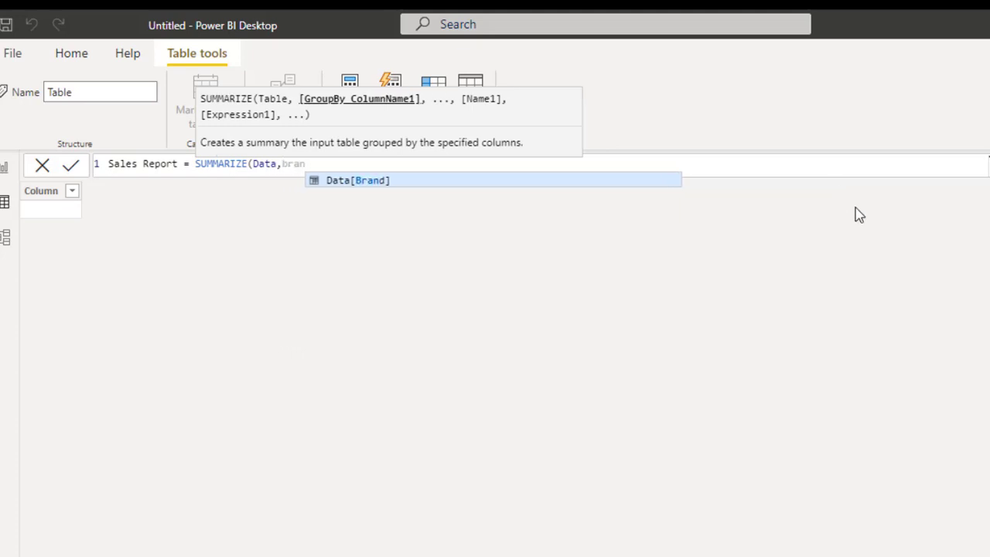
{"action": "key", "text": "Tab"}
{"action": "type", "text": ","}
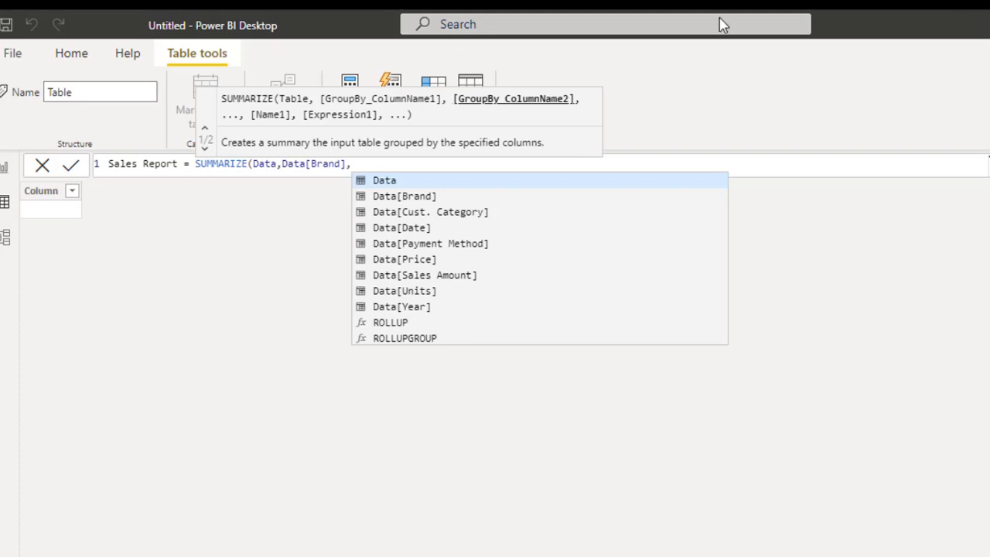
{"action": "key", "text": "Escape"}
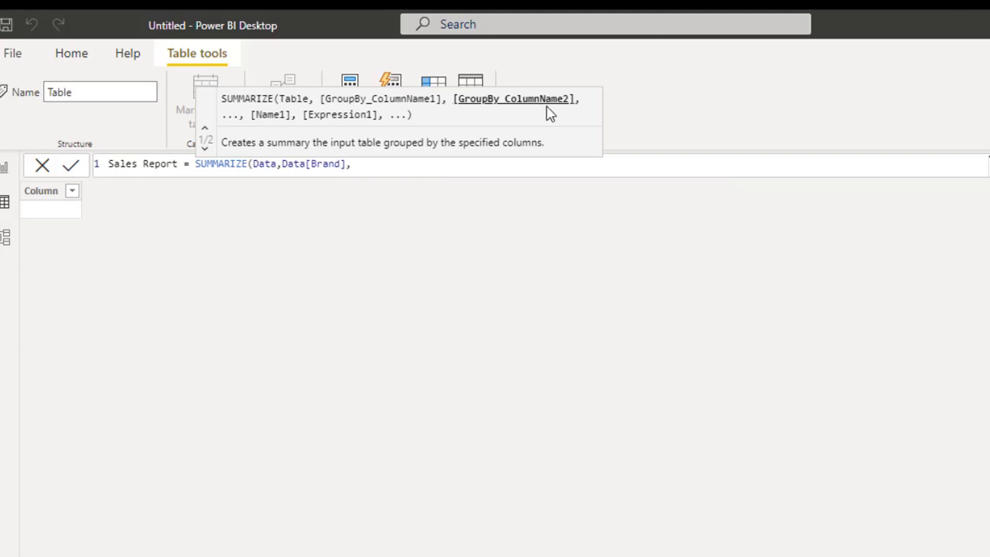
{"action": "type", "text": "\"C"}
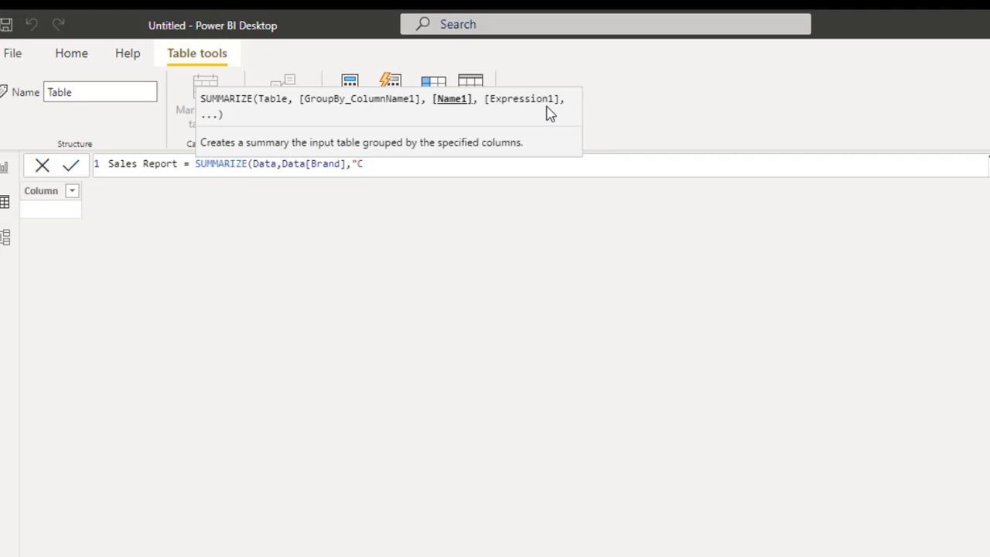
{"action": "type", "text": "ount\","}
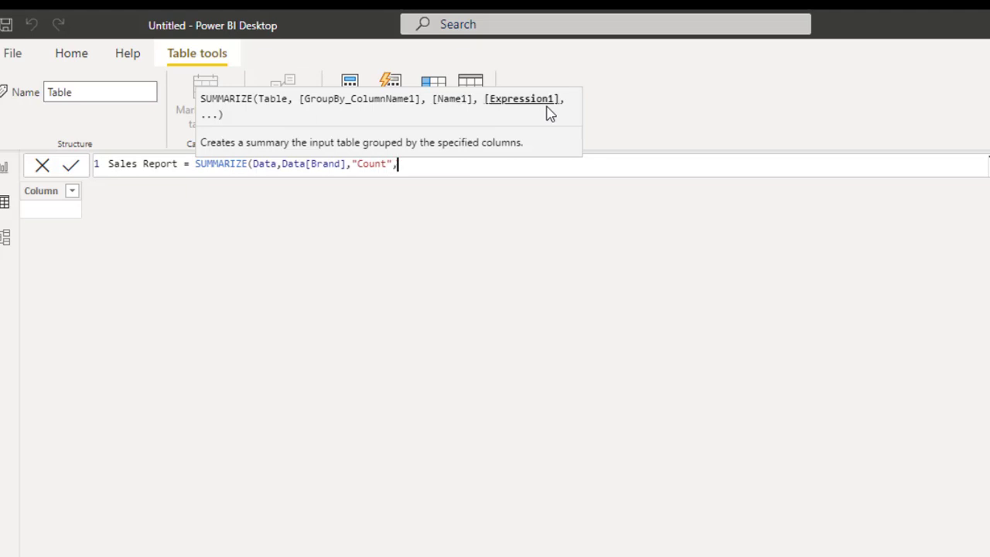
{"action": "type", "text": "coun"}
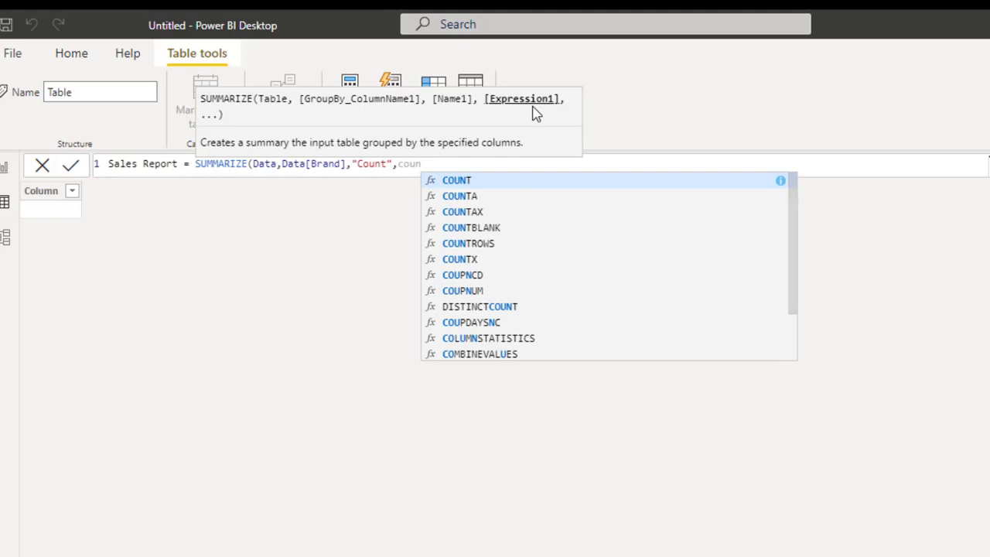
{"action": "key", "text": "Tab"}
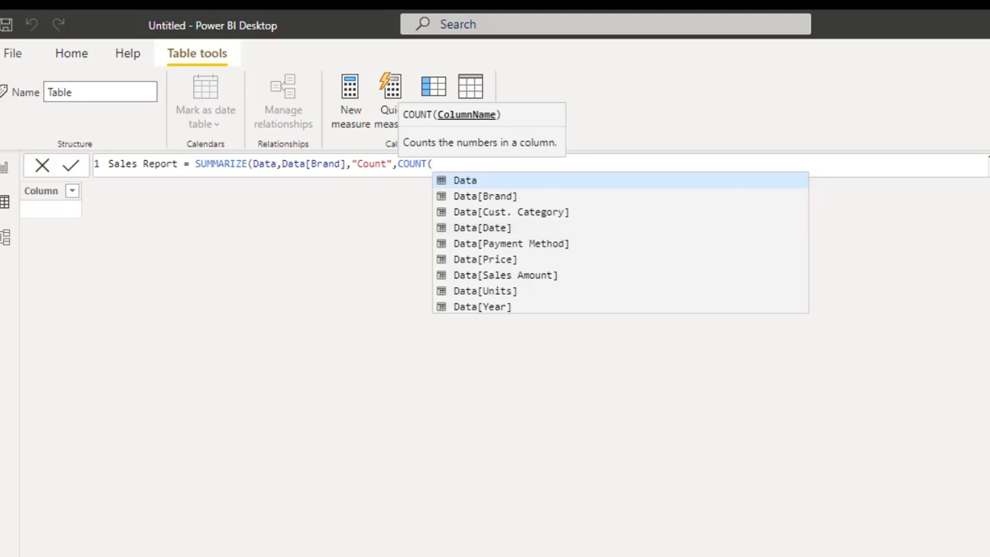
{"action": "type", "text": "uni"}
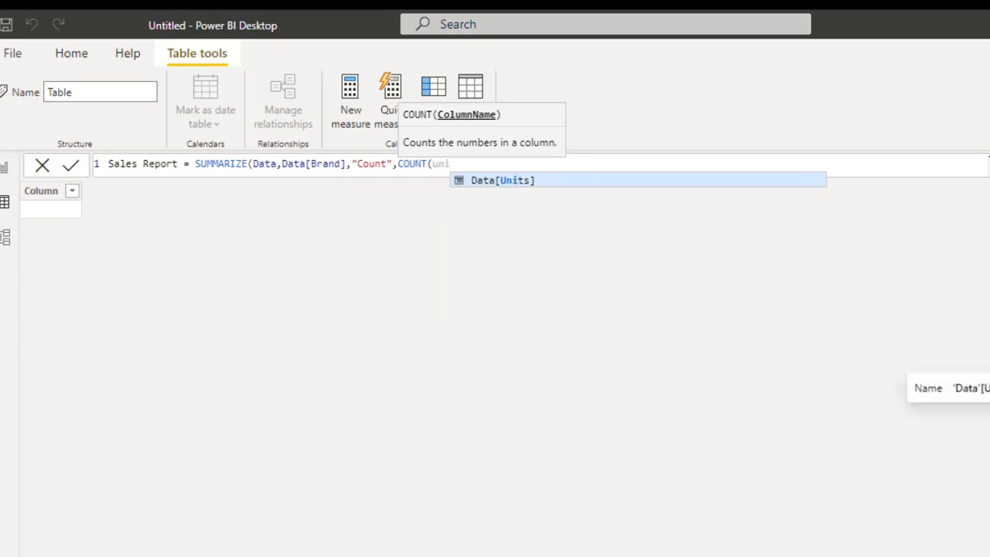
{"action": "key", "text": "Tab"}
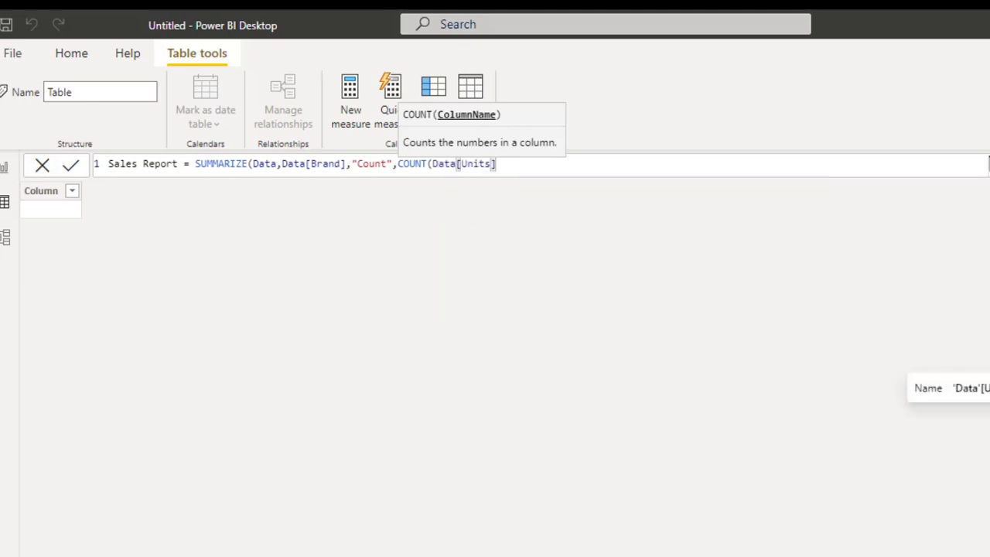
{"action": "type", "text": ")"}
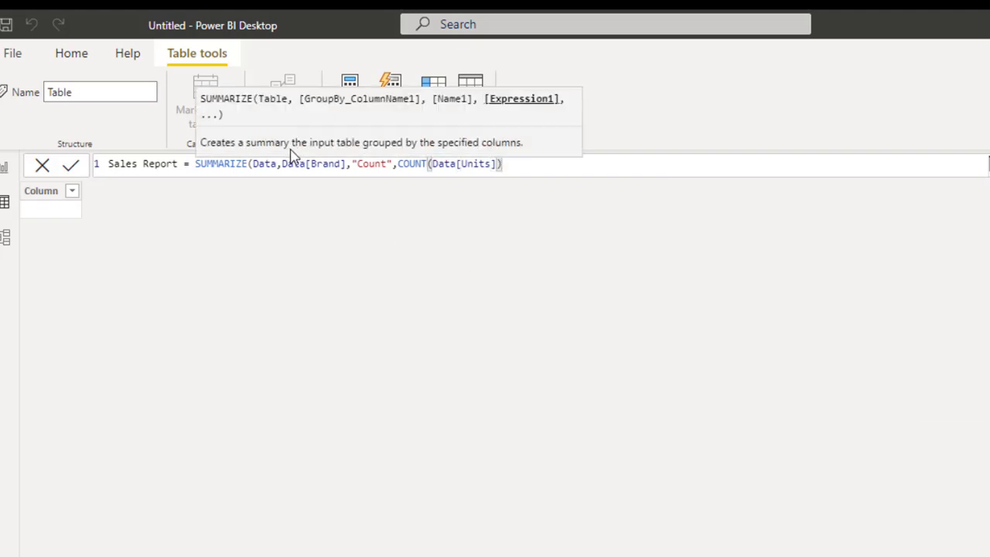
{"action": "left_click_drag", "start_coordinate": [281, 164], "coordinate": [277, 164]}
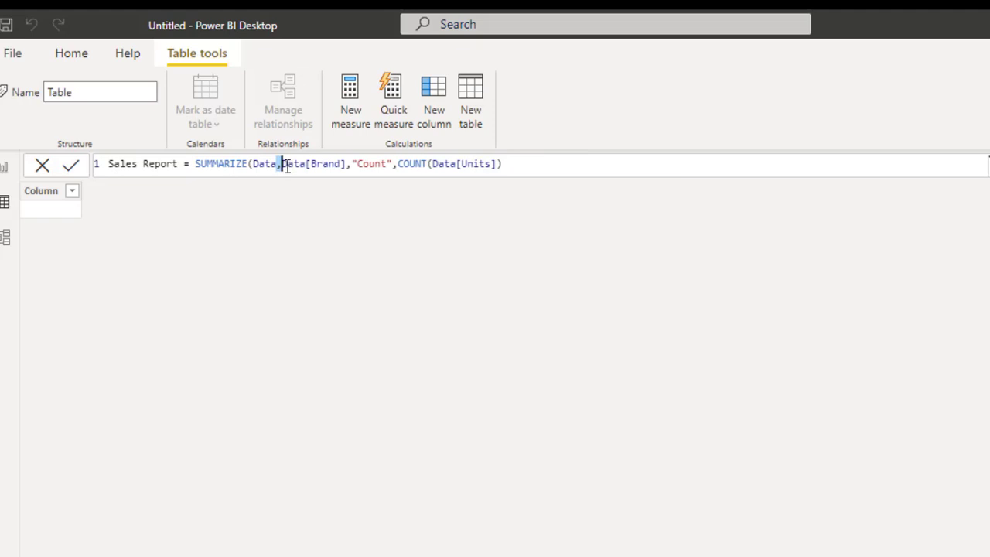
- Split the formula so Data[Brand] and the Count expression sit on separate lines
{"action": "left_click", "coordinate": [277, 164]}
{"action": "left_click", "coordinate": [282, 165]}
{"action": "key", "text": "alt+Return"}
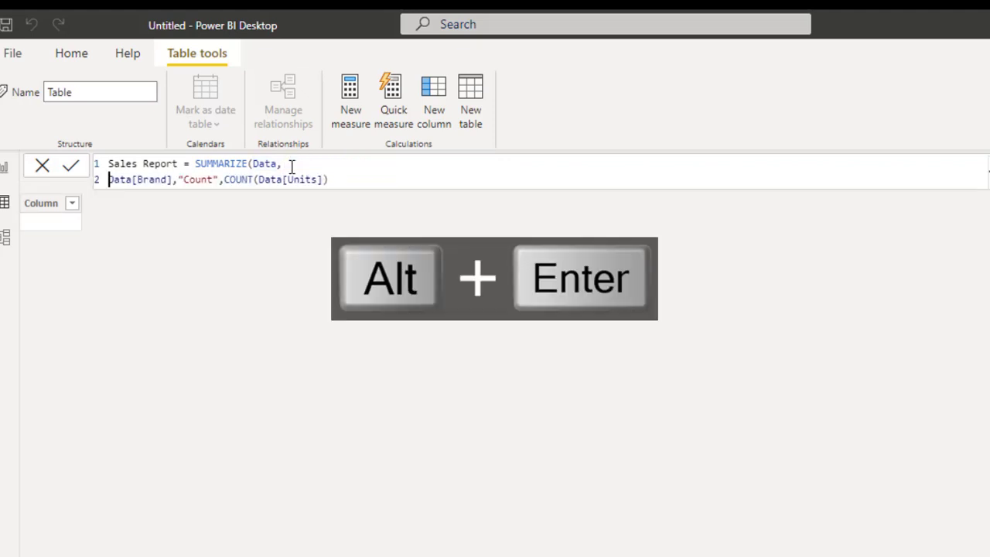
{"action": "left_click", "coordinate": [178, 180]}
{"action": "key", "text": "alt+Return"}
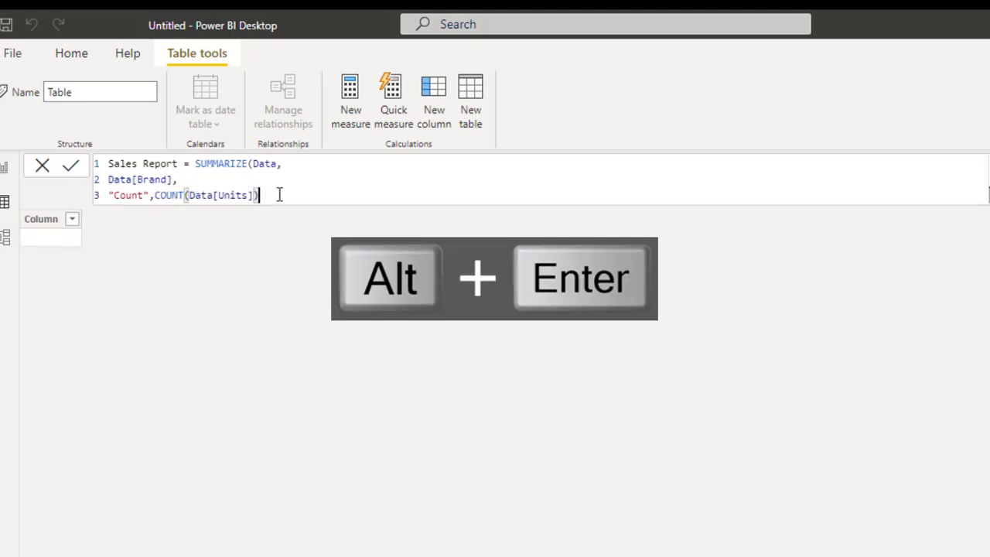
- Add a "Total Sales" column as SUM(Data[Sales Amount])
{"action": "type", "text": ","}
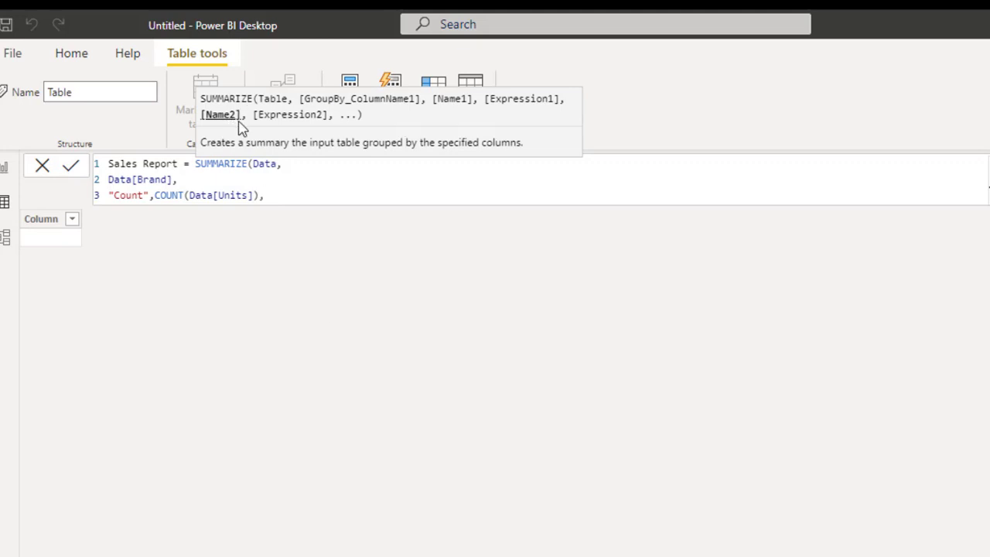
{"action": "type", "text": "\"Total Sales\","}
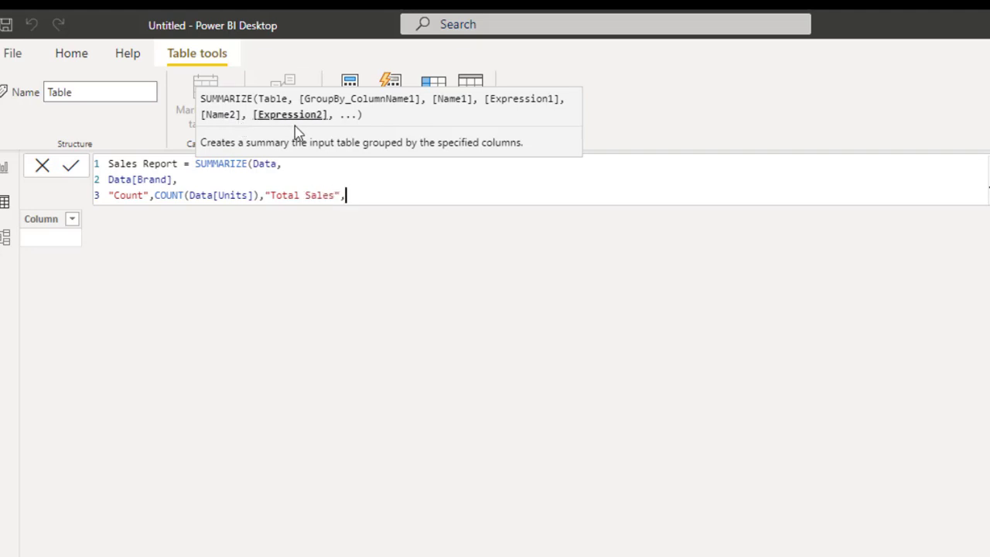
{"action": "type", "text": "sum"}
{"action": "key", "text": "Tab"}
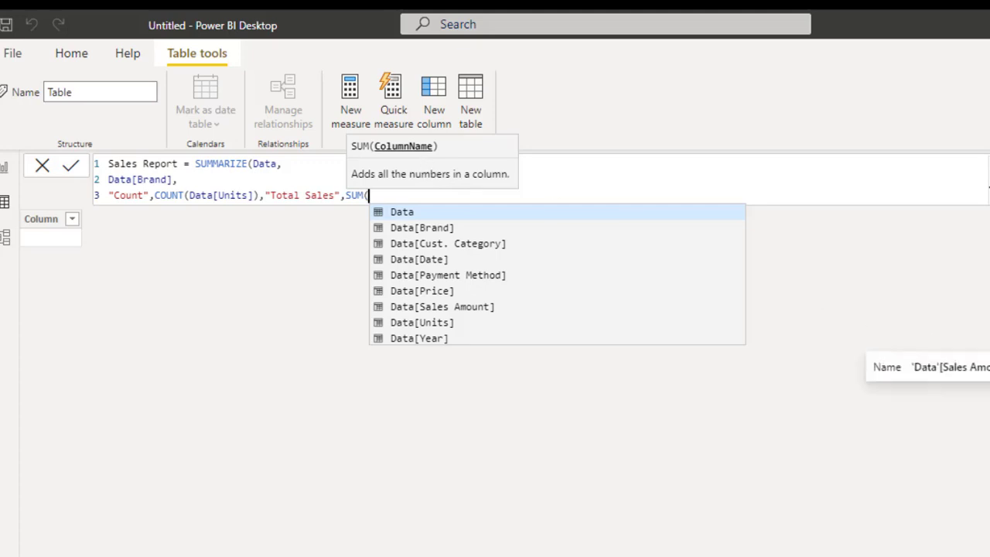
{"action": "type", "text": "sal"}
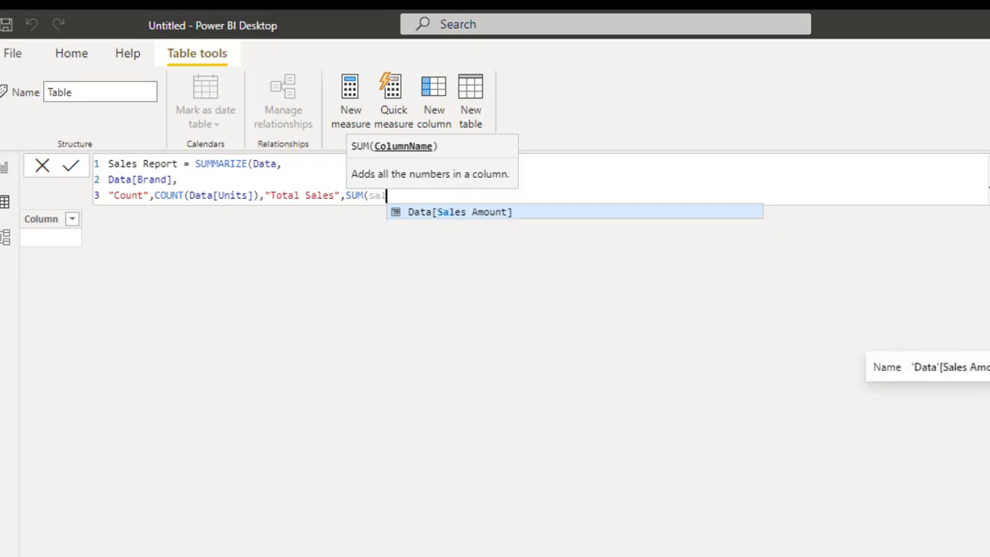
{"action": "key", "text": "Tab"}
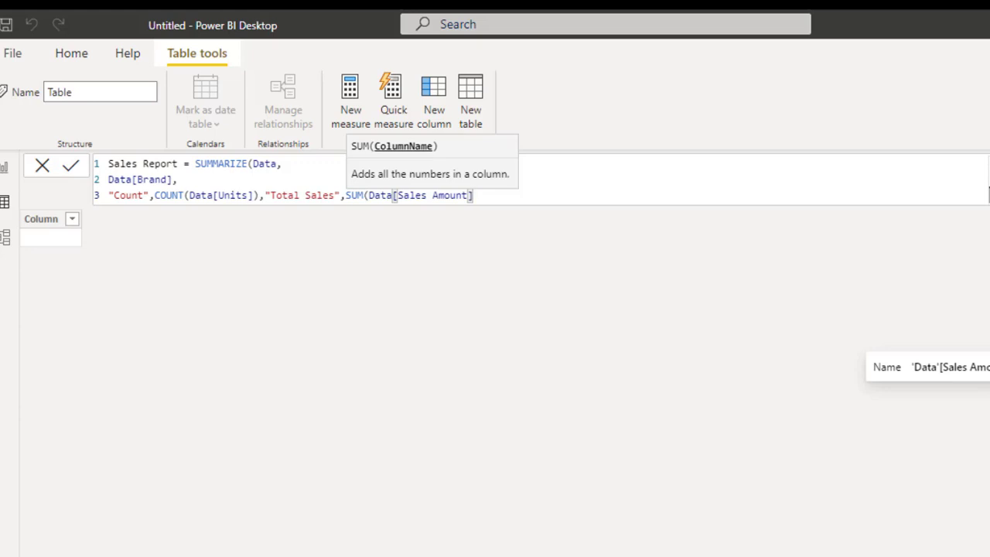
{"action": "type", "text": ")"}
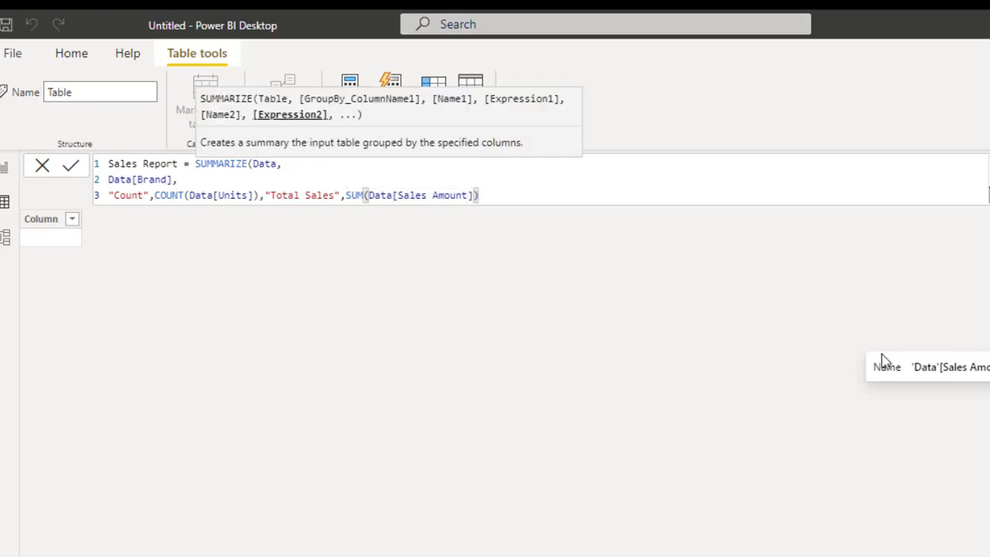
{"action": "left_click", "coordinate": [266, 197]}
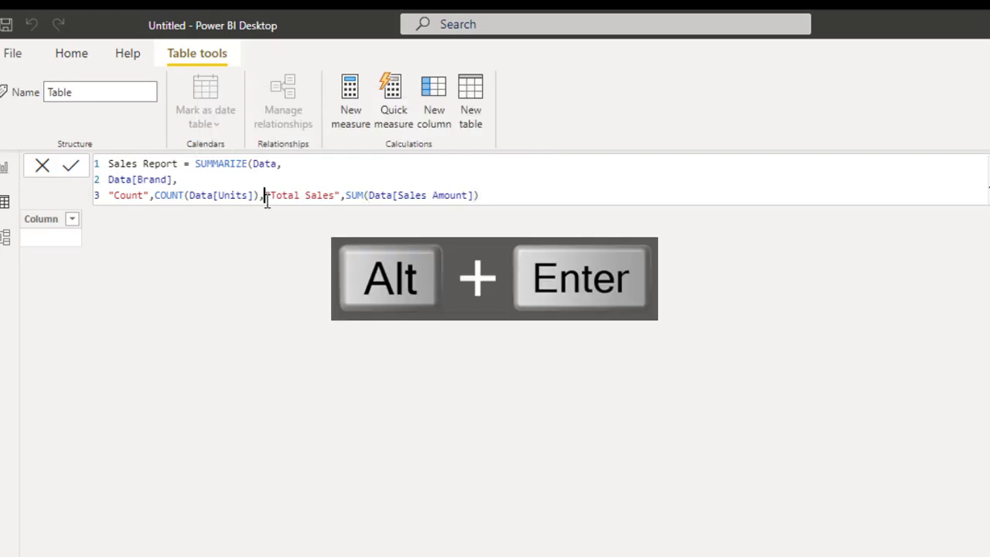
- Put Total Sales on its own line and append "Average Sales",AVERAGE(Data[Sales Amount])
{"action": "key", "text": "alt+Return"}
{"action": "left_click", "coordinate": [360, 215]}
{"action": "type", "text": ","}
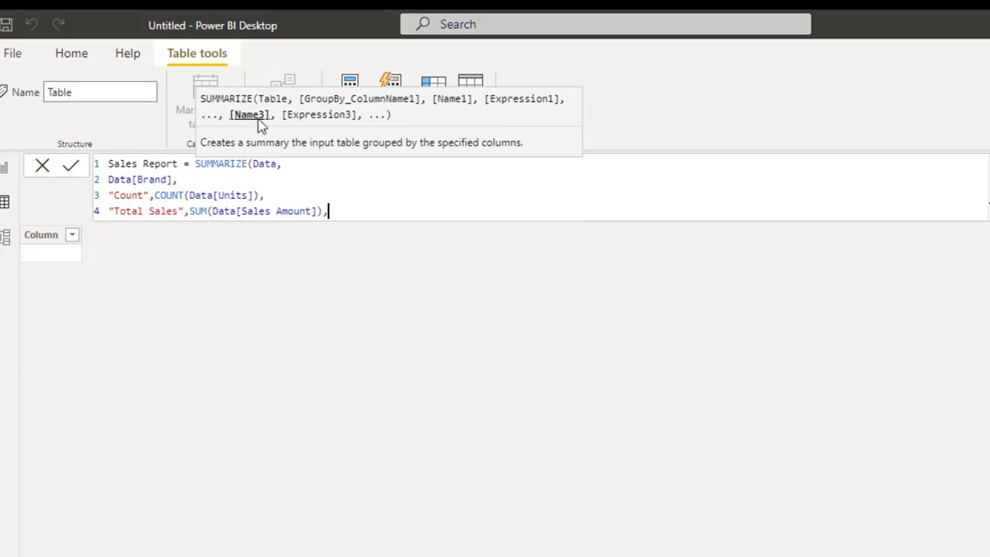
{"action": "type", "text": "\""}
{"action": "type", "text": "Average Sales\""}
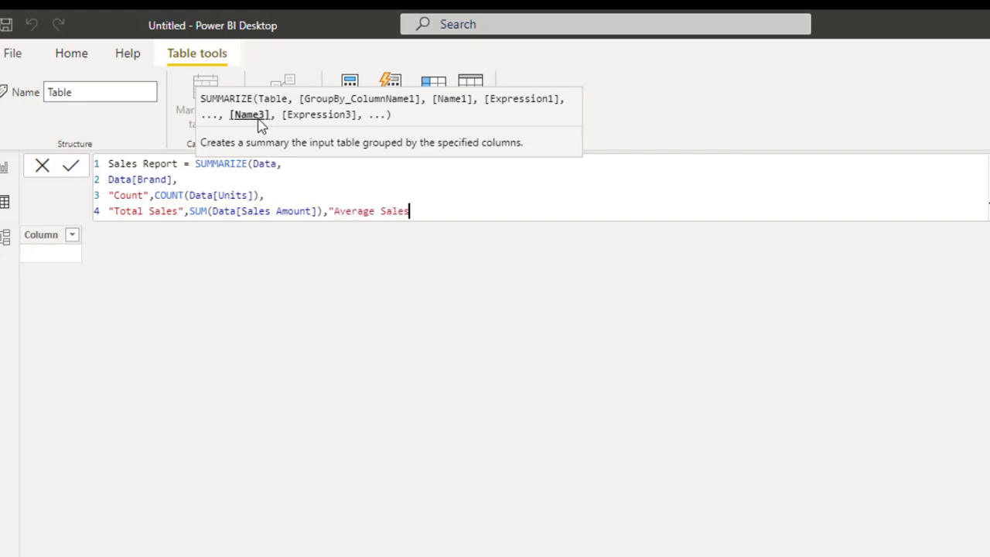
{"action": "type", "text": ","}
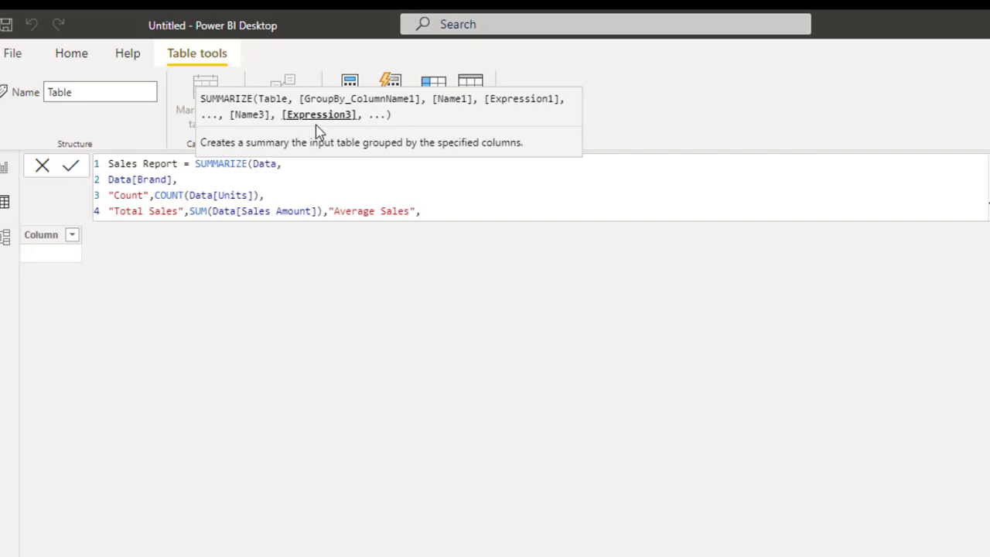
{"action": "type", "text": "aver"}
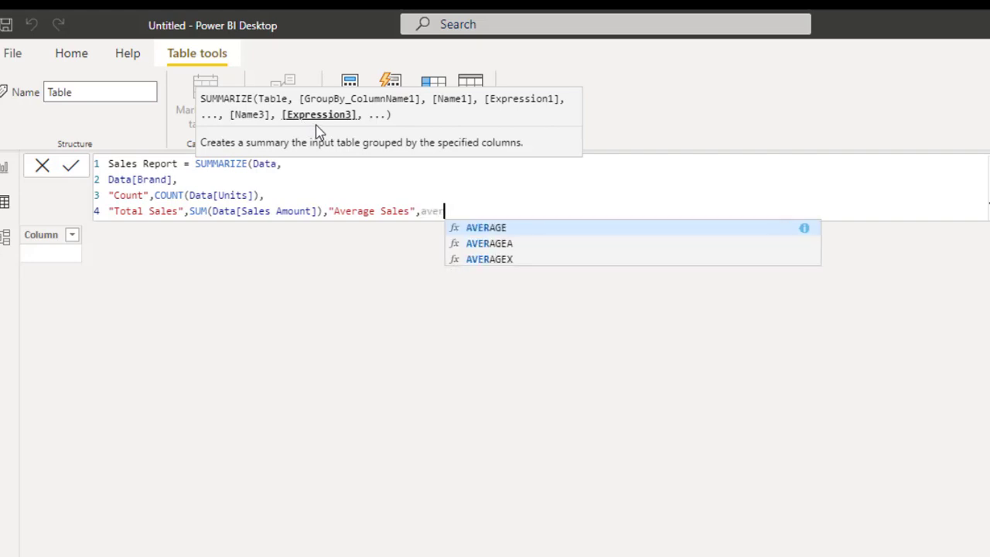
{"action": "key", "text": "Tab"}
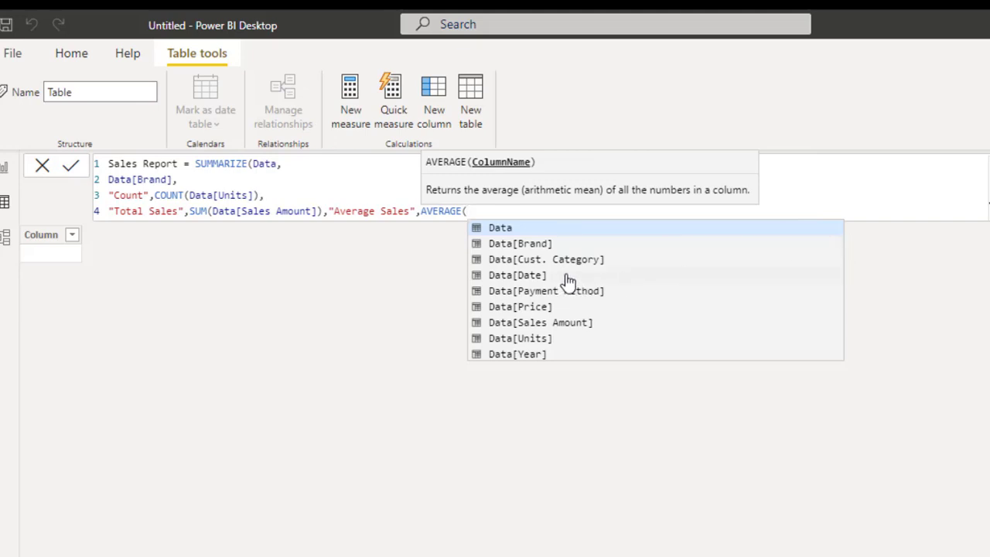
{"action": "type", "text": "sa"}
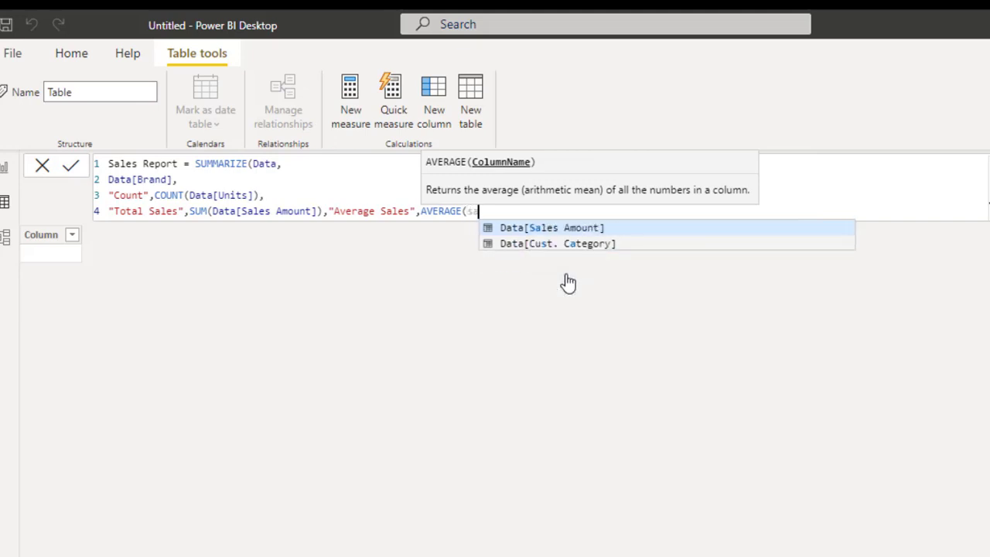
{"action": "key", "text": "Tab"}
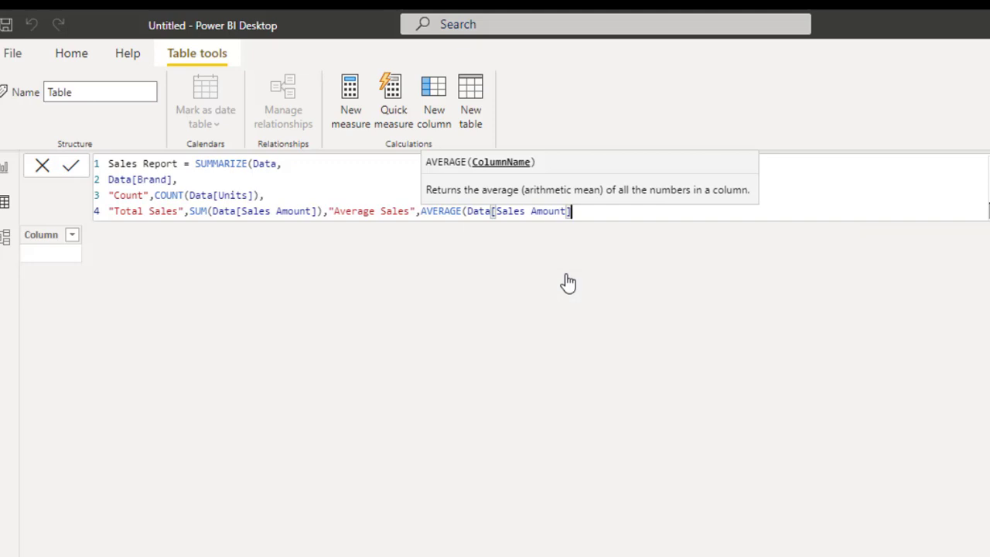
{"action": "type", "text": ")"}
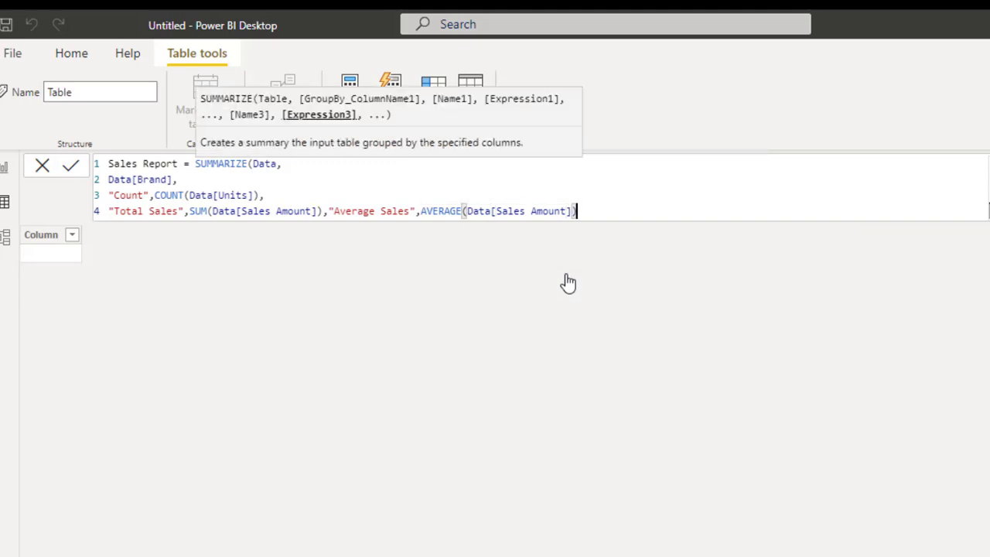
- Move Average Sales onto a new line and close SUMMARIZE with a final parenthesis
{"action": "left_click", "coordinate": [329, 212]}
{"action": "key", "text": "alt+Return"}
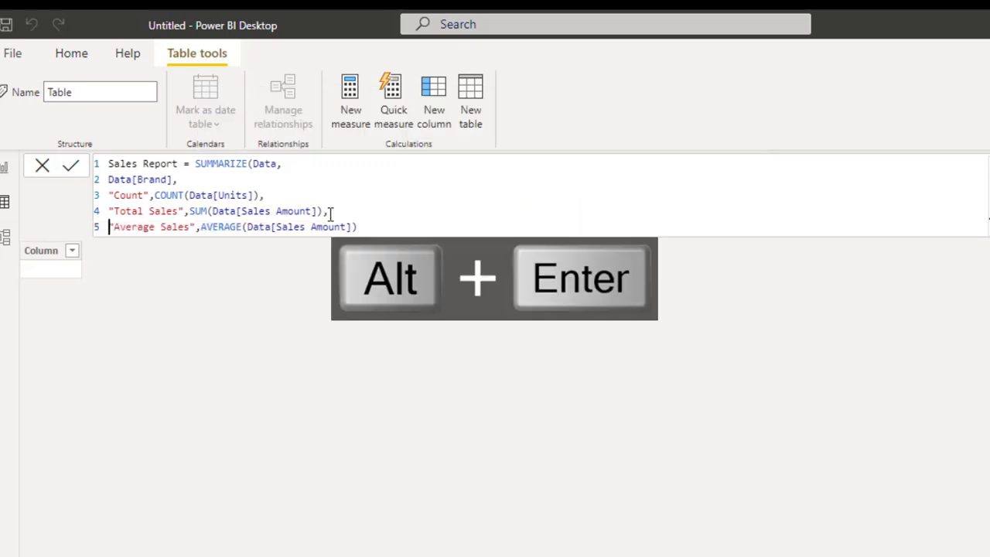
{"action": "left_click", "coordinate": [380, 225]}
{"action": "type", "text": ")"}
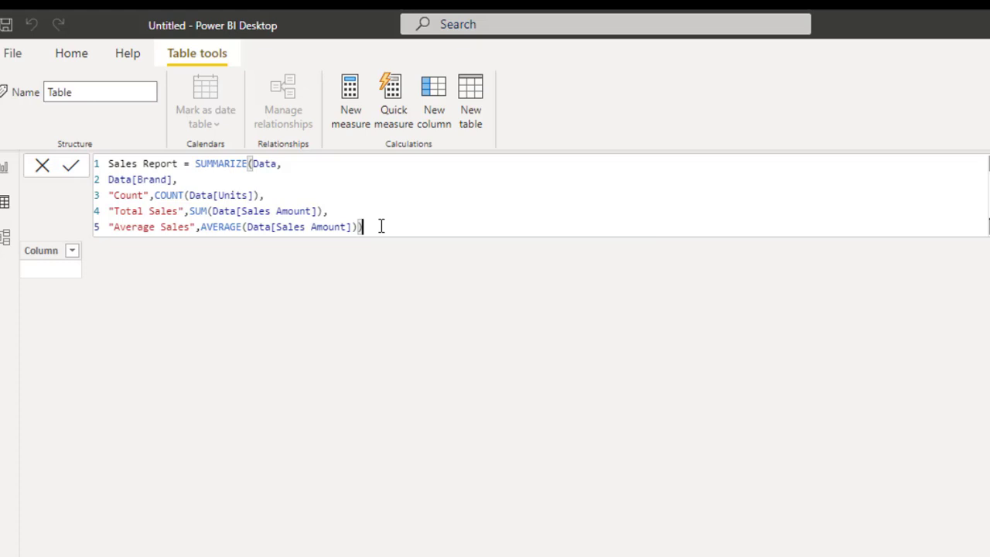
- Commit the SUMMARIZE formula to build the Sales Report table, then return to Excel
{"action": "left_click", "coordinate": [102, 165], "text": "shift"}
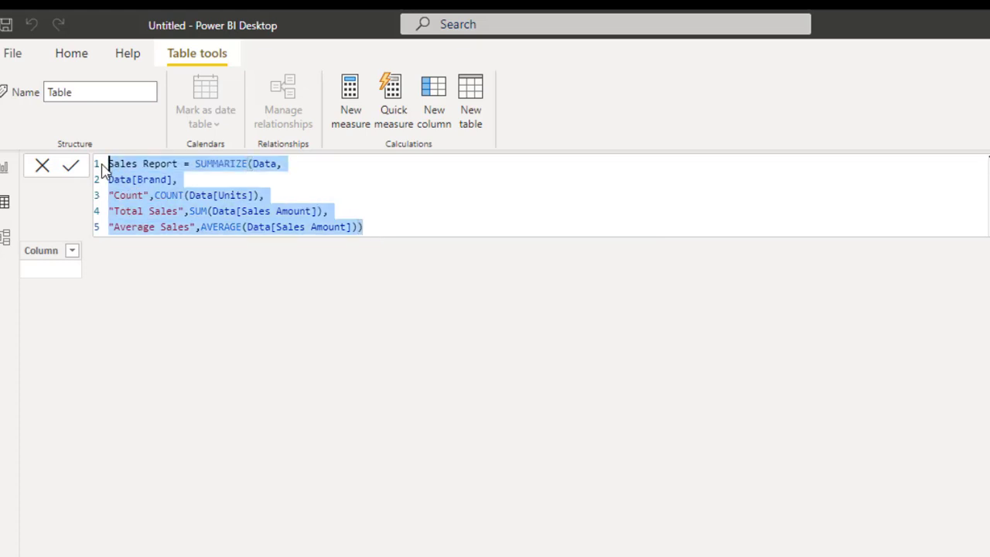
{"action": "left_click", "coordinate": [102, 169]}
{"action": "key", "text": "Return"}
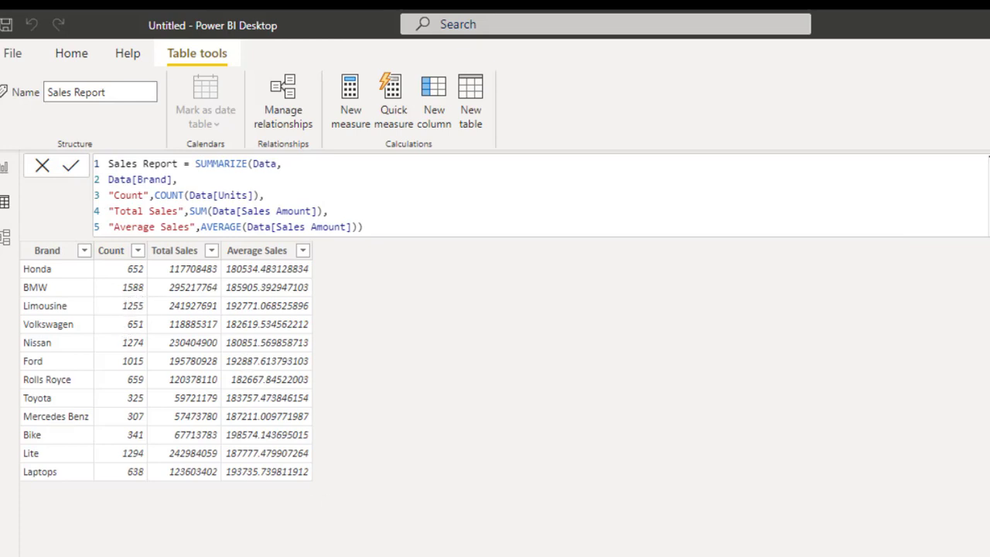
{"action": "left_click", "coordinate": [358, 542]}
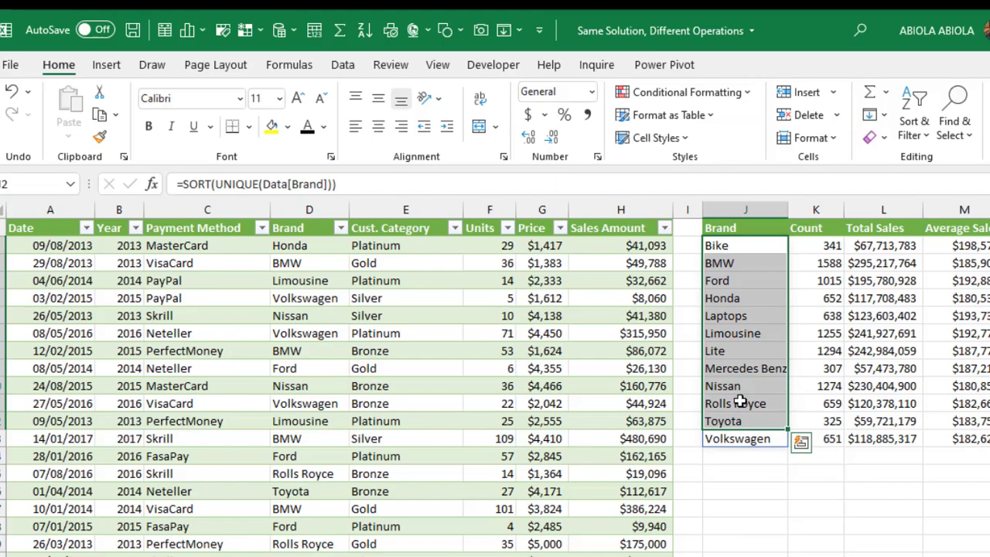
{"action": "left_click", "coordinate": [742, 399]}
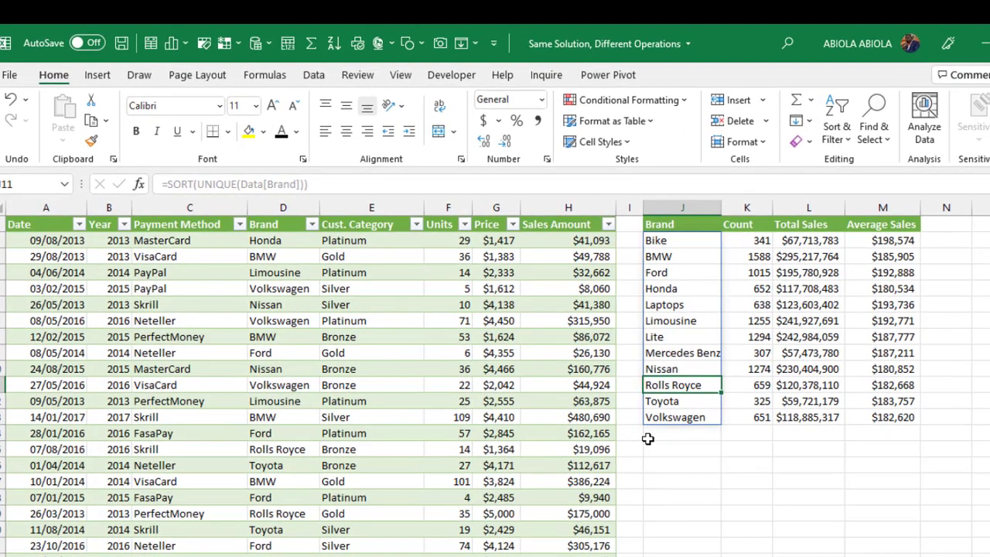
{"action": "left_click_drag", "start_coordinate": [666, 385], "coordinate": [878, 387]}
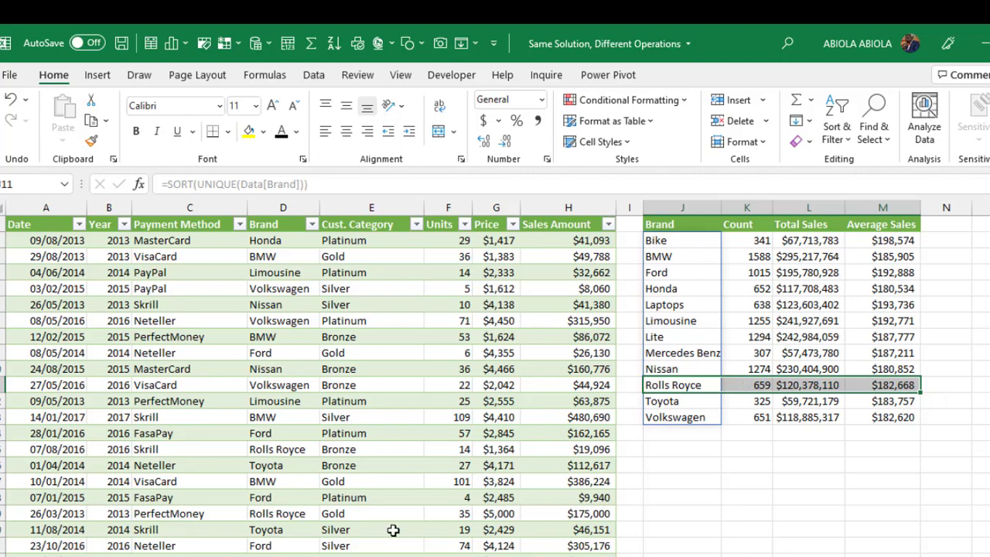
{"action": "key", "text": "alt+Tab"}
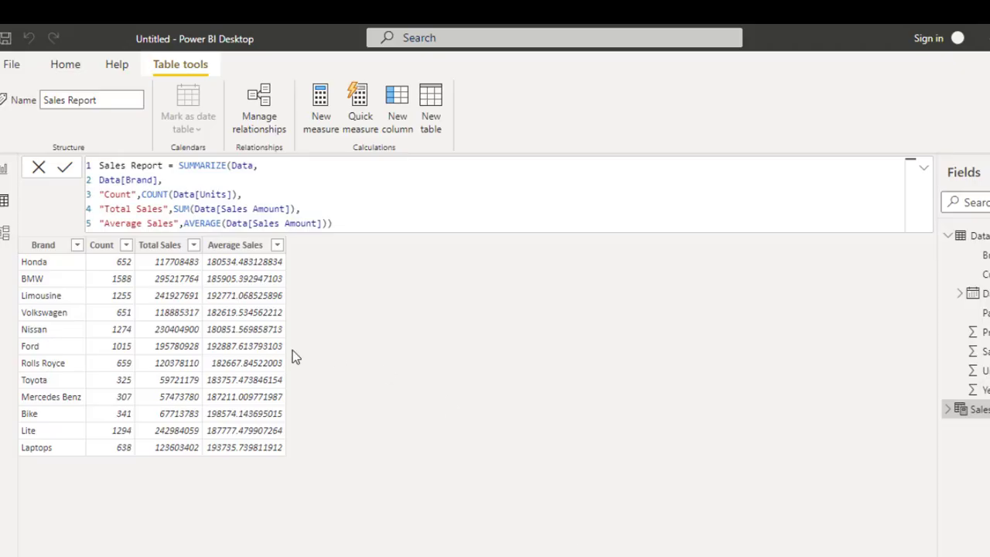
{"action": "left_click", "coordinate": [118, 367]}
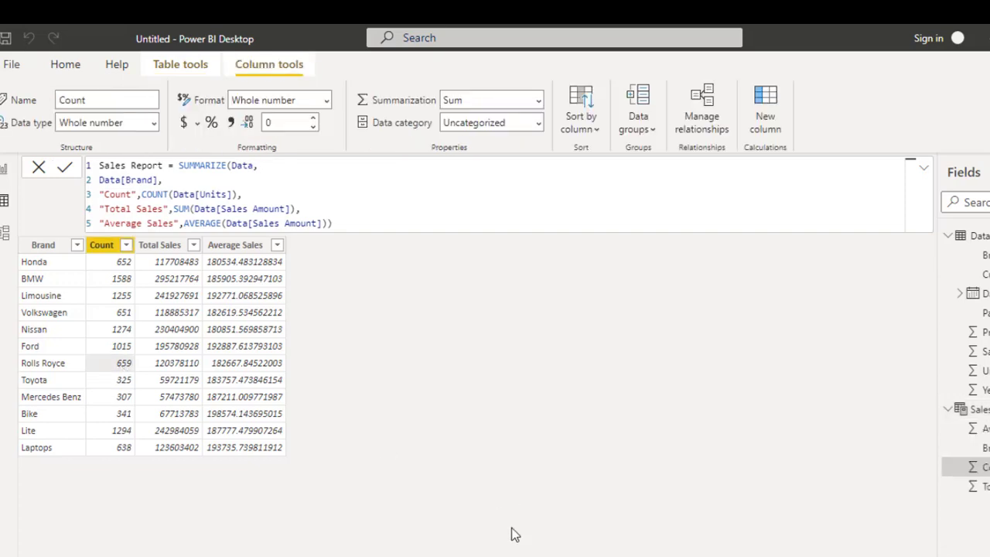
{"action": "left_click", "coordinate": [468, 553]}
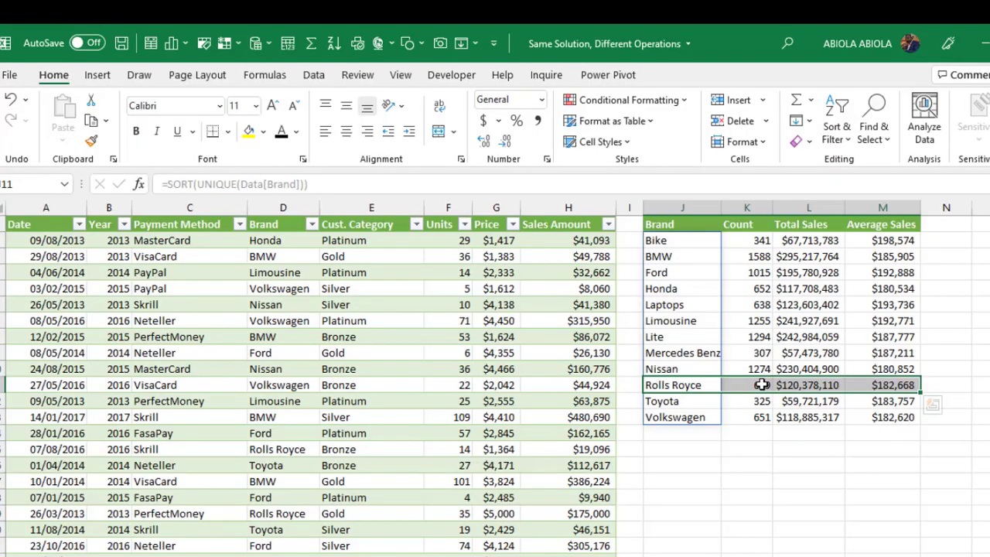
- Select L11 to view the Rolls Royce SUMIFS total sales formula
{"action": "left_click", "coordinate": [819, 384]}
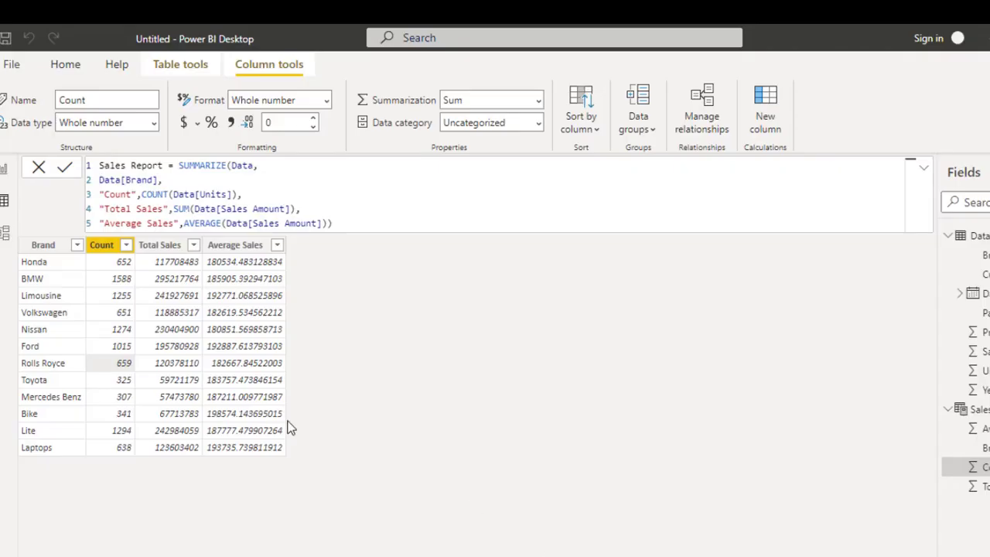
- Apply Currency format to the Total Sales column, showing values like $120,378,110
{"action": "left_click", "coordinate": [168, 370]}
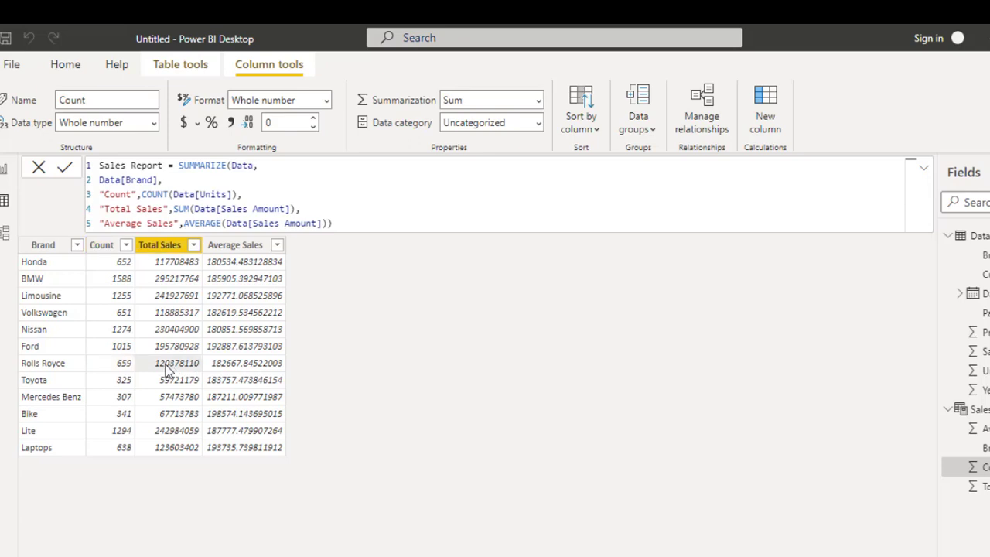
{"action": "left_click", "coordinate": [183, 128]}
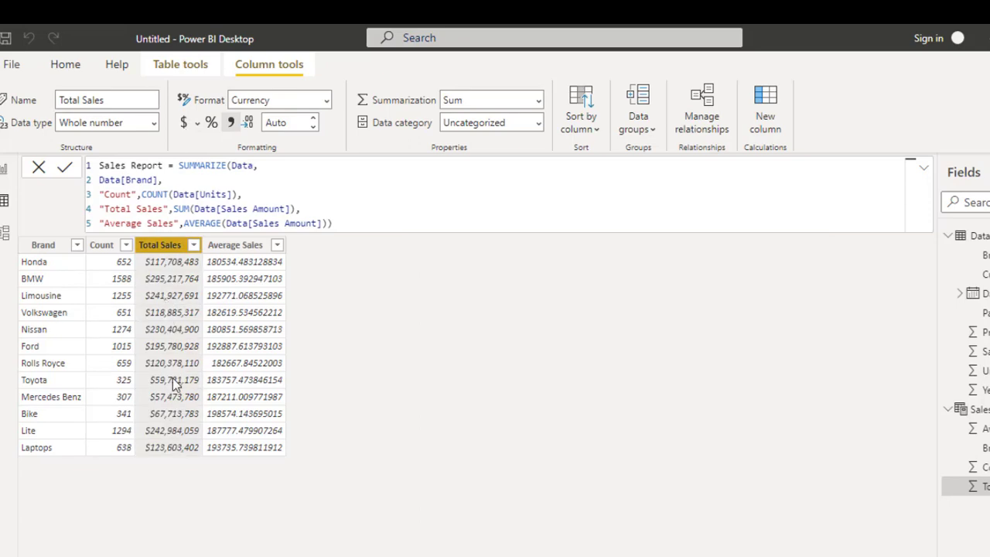